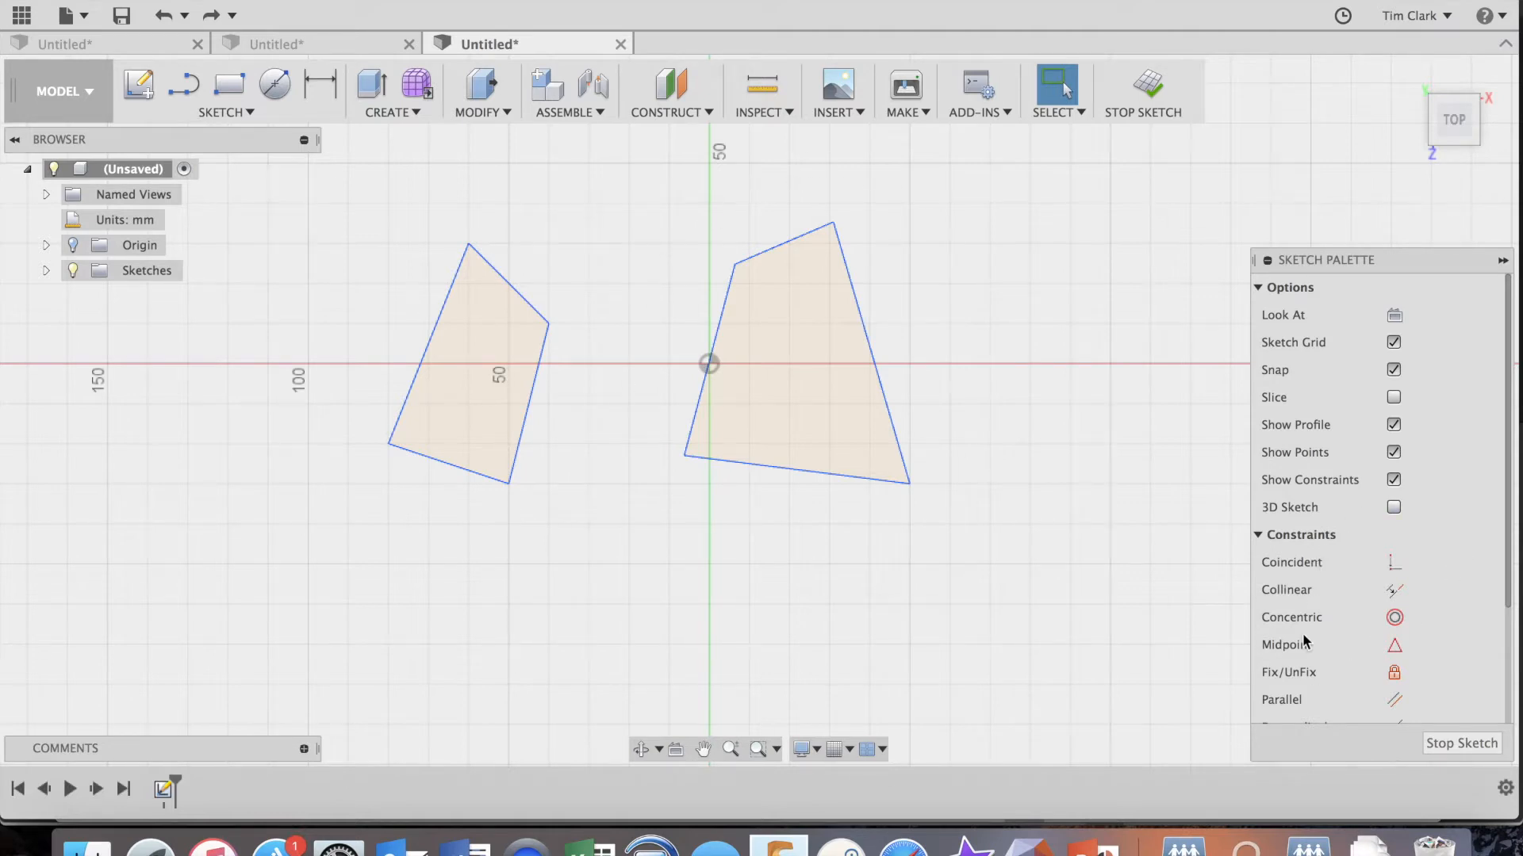
Add an aligned 30 mm dimension to the right edge of the left quadrilateral.
{"action": "scroll", "coordinate": [1303, 635], "scroll_direction": "down", "scroll_amount": 5}
{"action": "scroll", "coordinate": [1303, 641], "scroll_direction": "up", "scroll_amount": 5}
{"action": "left_click", "coordinate": [529, 418]}
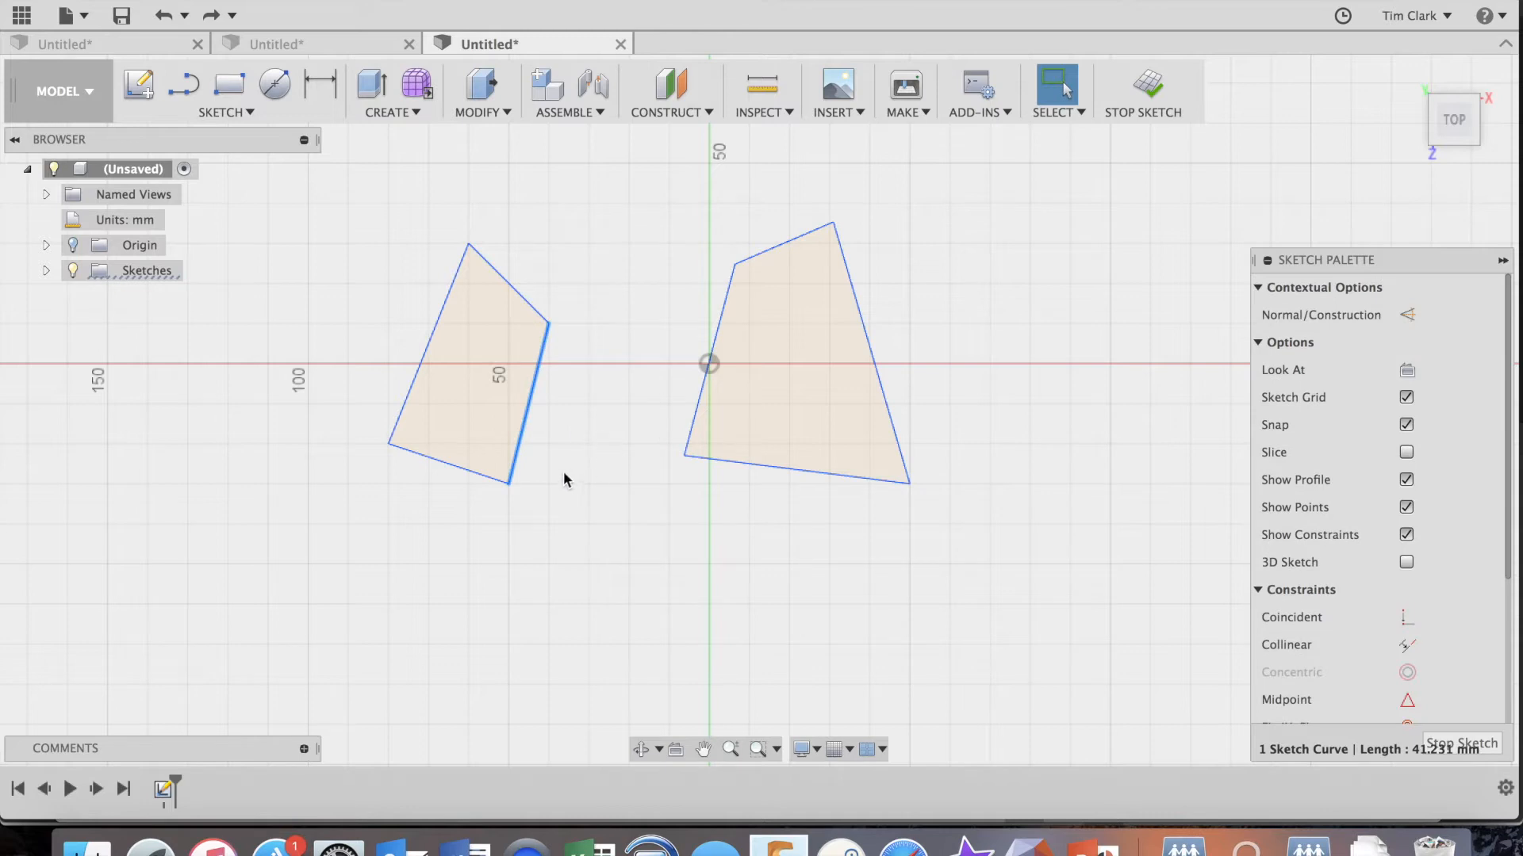
{"action": "left_click_drag", "start_coordinate": [528, 412], "coordinate": [567, 421]}
{"action": "key", "text": "d"}
{"action": "left_click", "coordinate": [526, 424]}
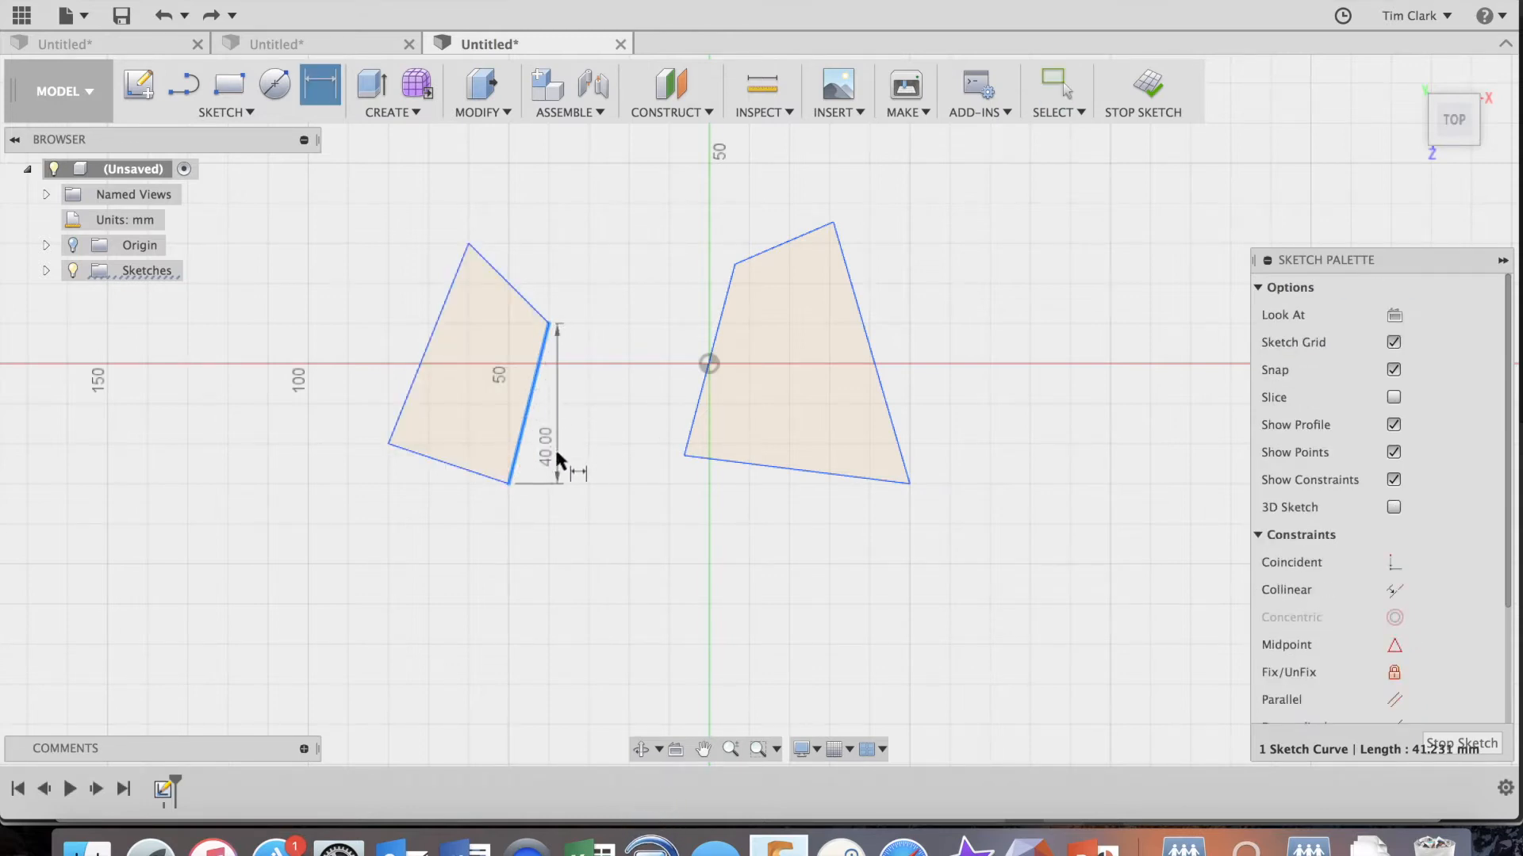
{"action": "left_click", "coordinate": [587, 487]}
{"action": "type", "text": "30"}
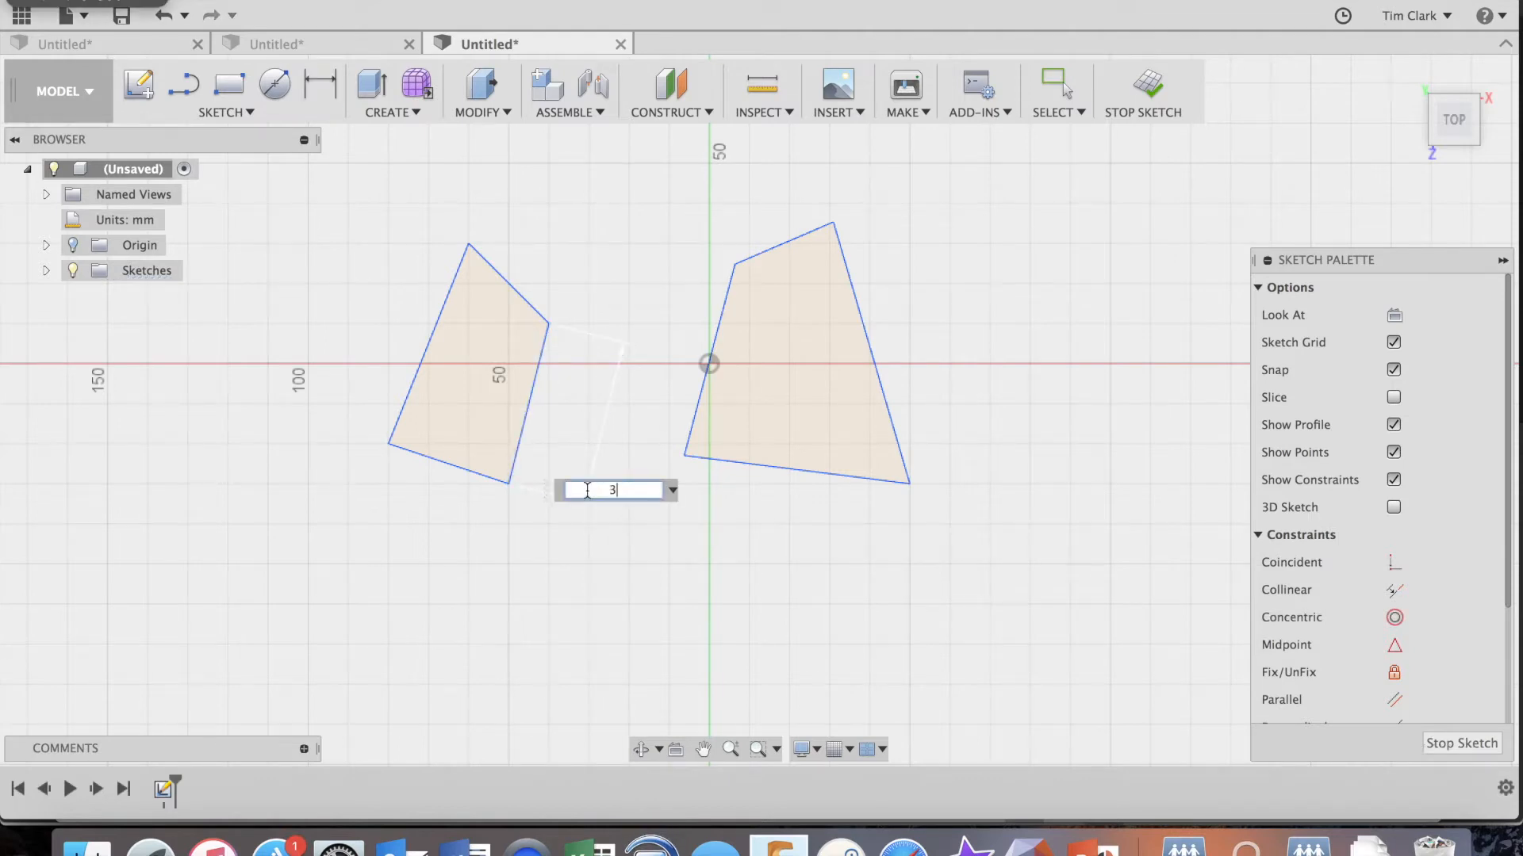
{"action": "key", "text": "Return"}
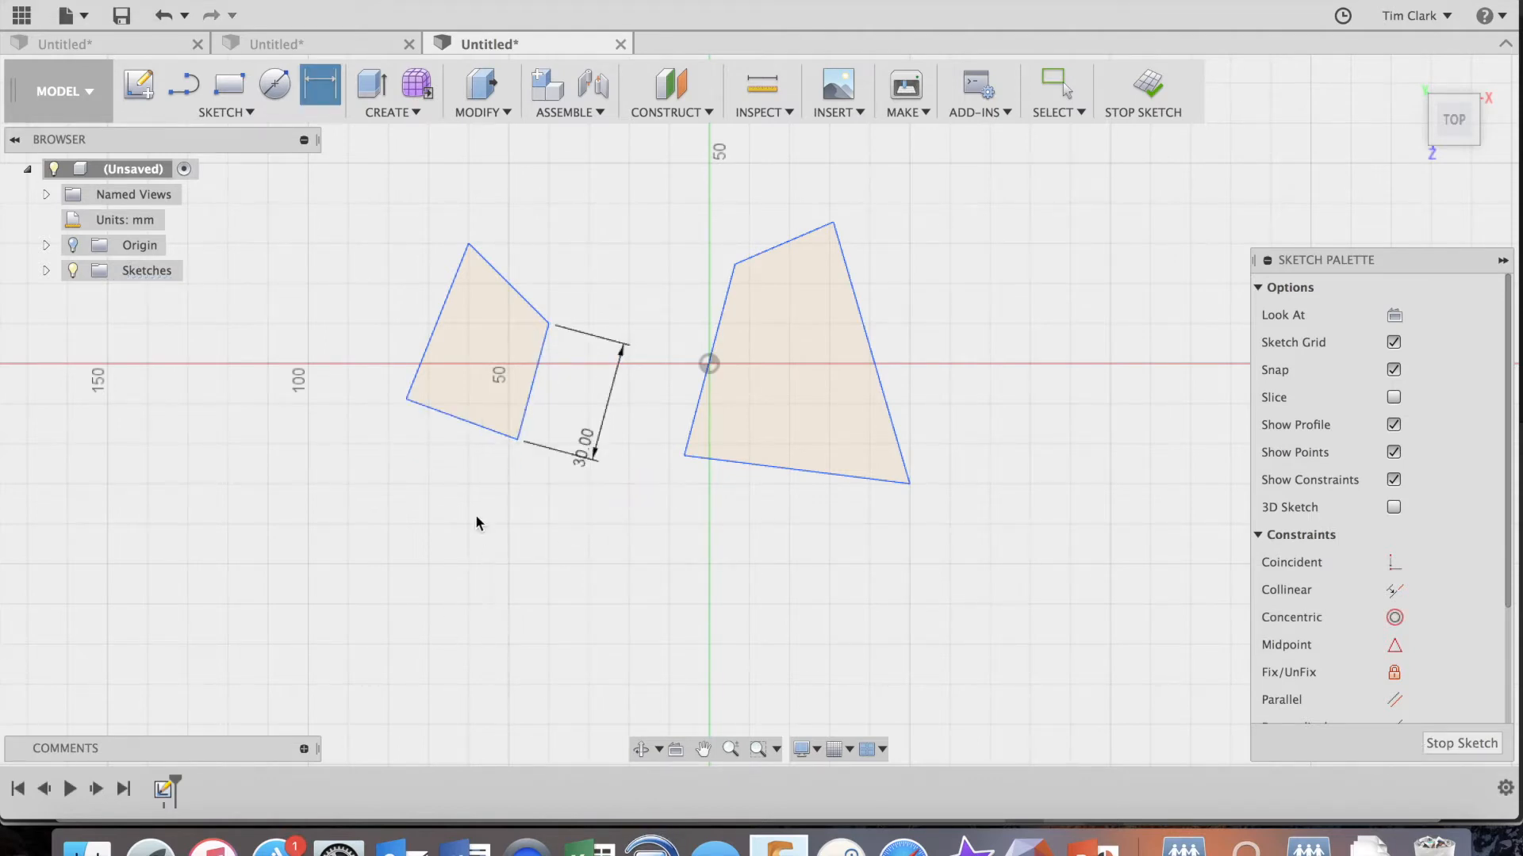
Dimension the bottom and left edges of the left quadrilateral to 30 mm each, aligned with the edges.
{"action": "left_click", "coordinate": [460, 418]}
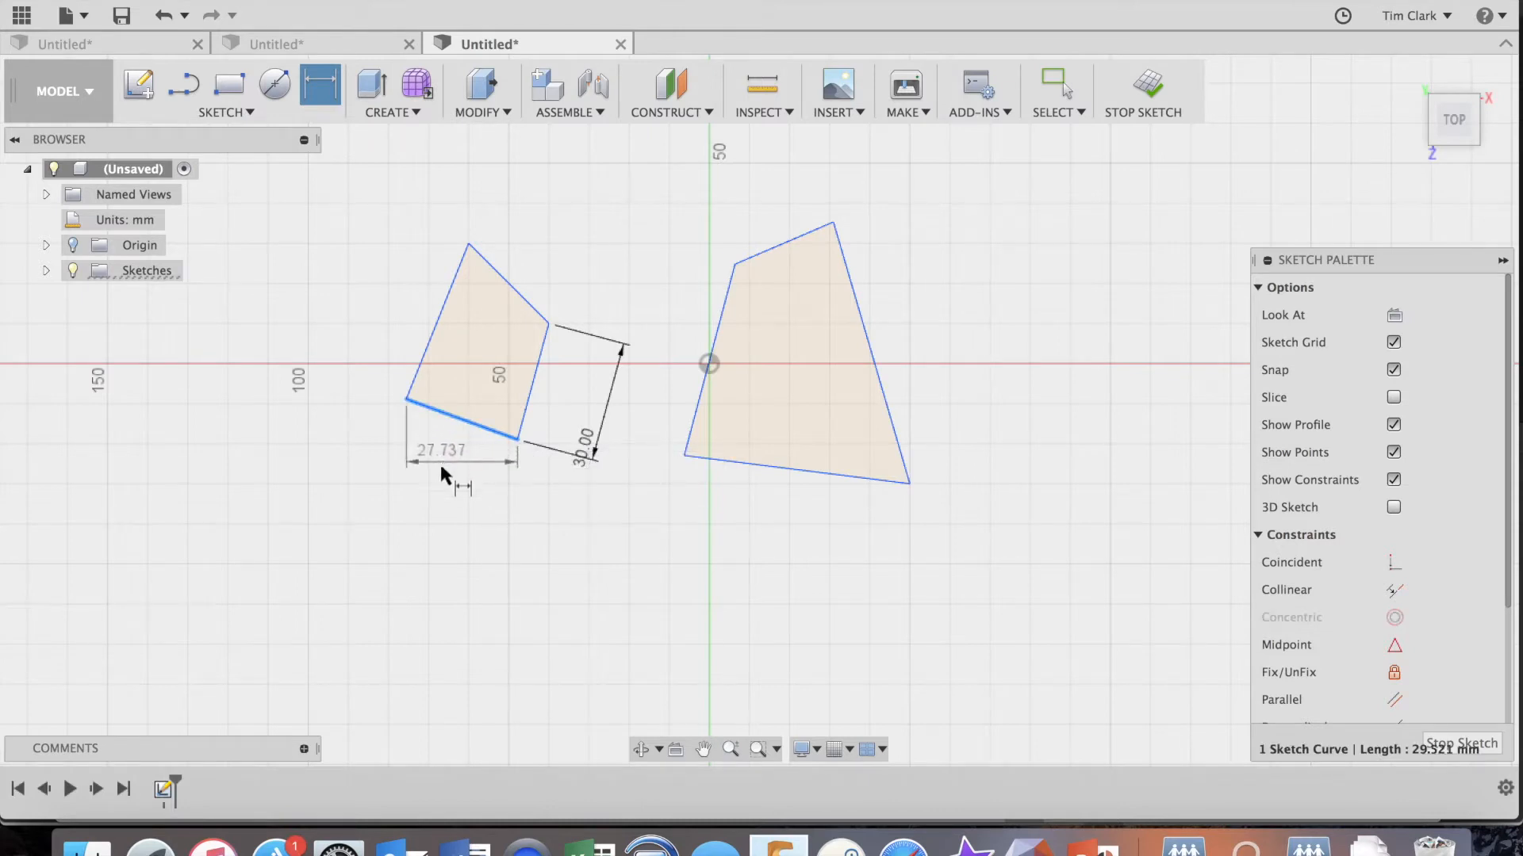
{"action": "left_click", "coordinate": [392, 470]}
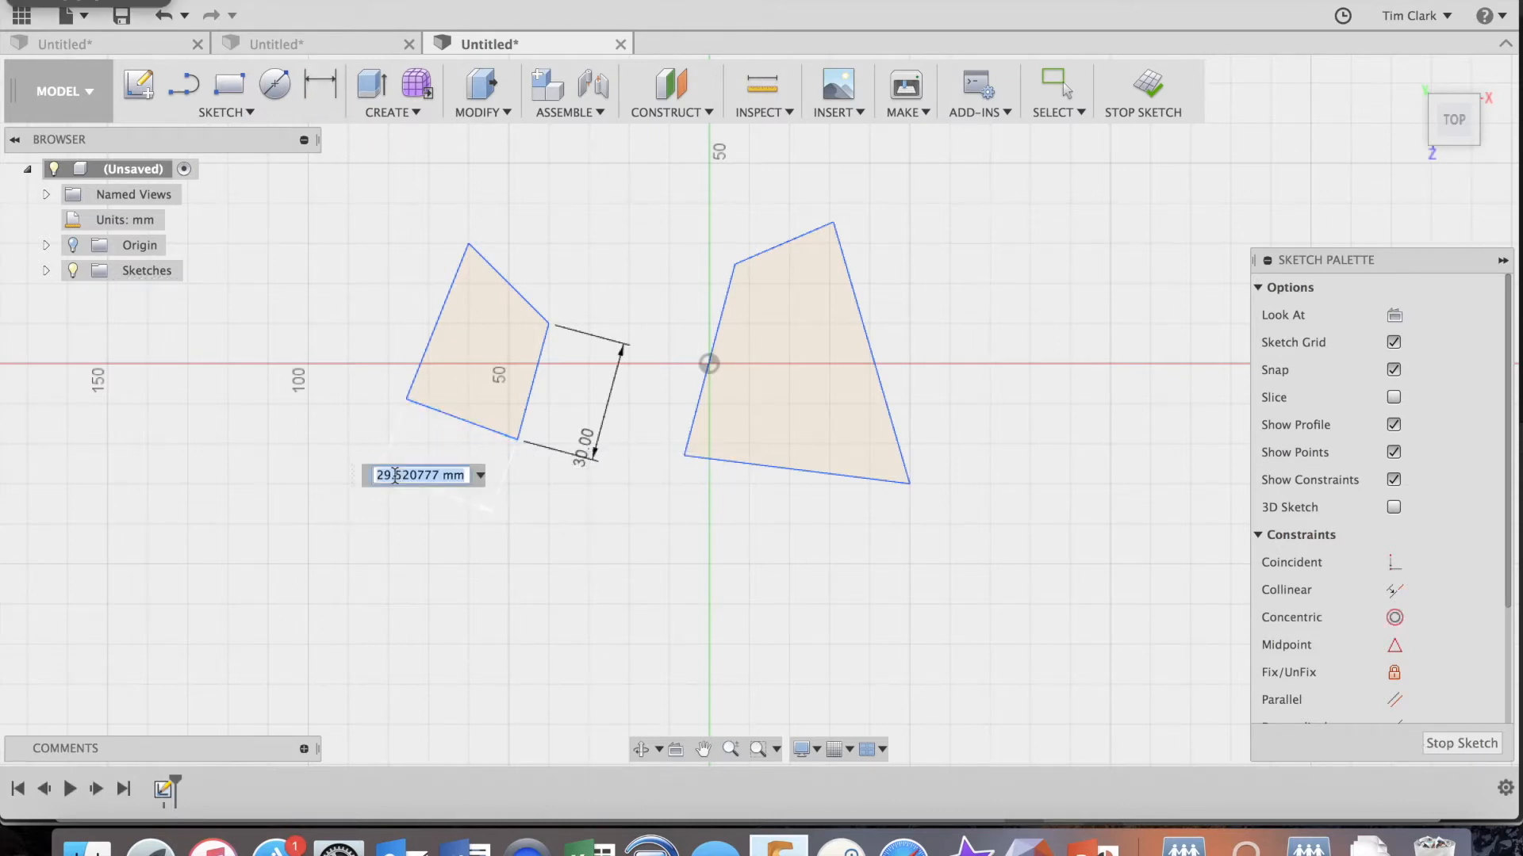
{"action": "type", "text": "30"}
{"action": "key", "text": "Return"}
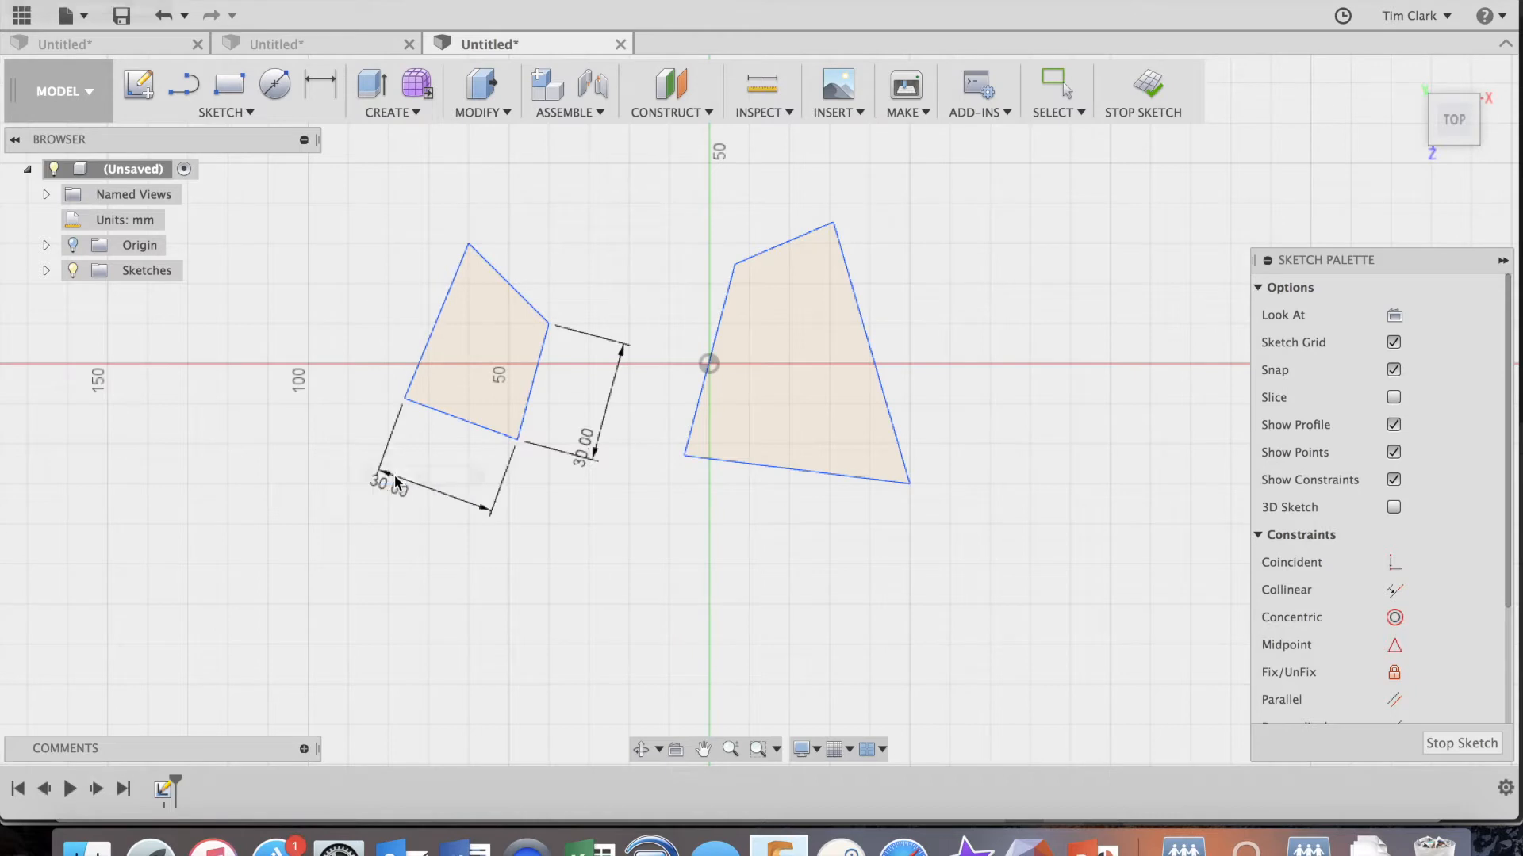
{"action": "left_click", "coordinate": [433, 330]}
{"action": "left_click", "coordinate": [407, 274]}
{"action": "type", "text": "30"}
{"action": "key", "text": "Return"}
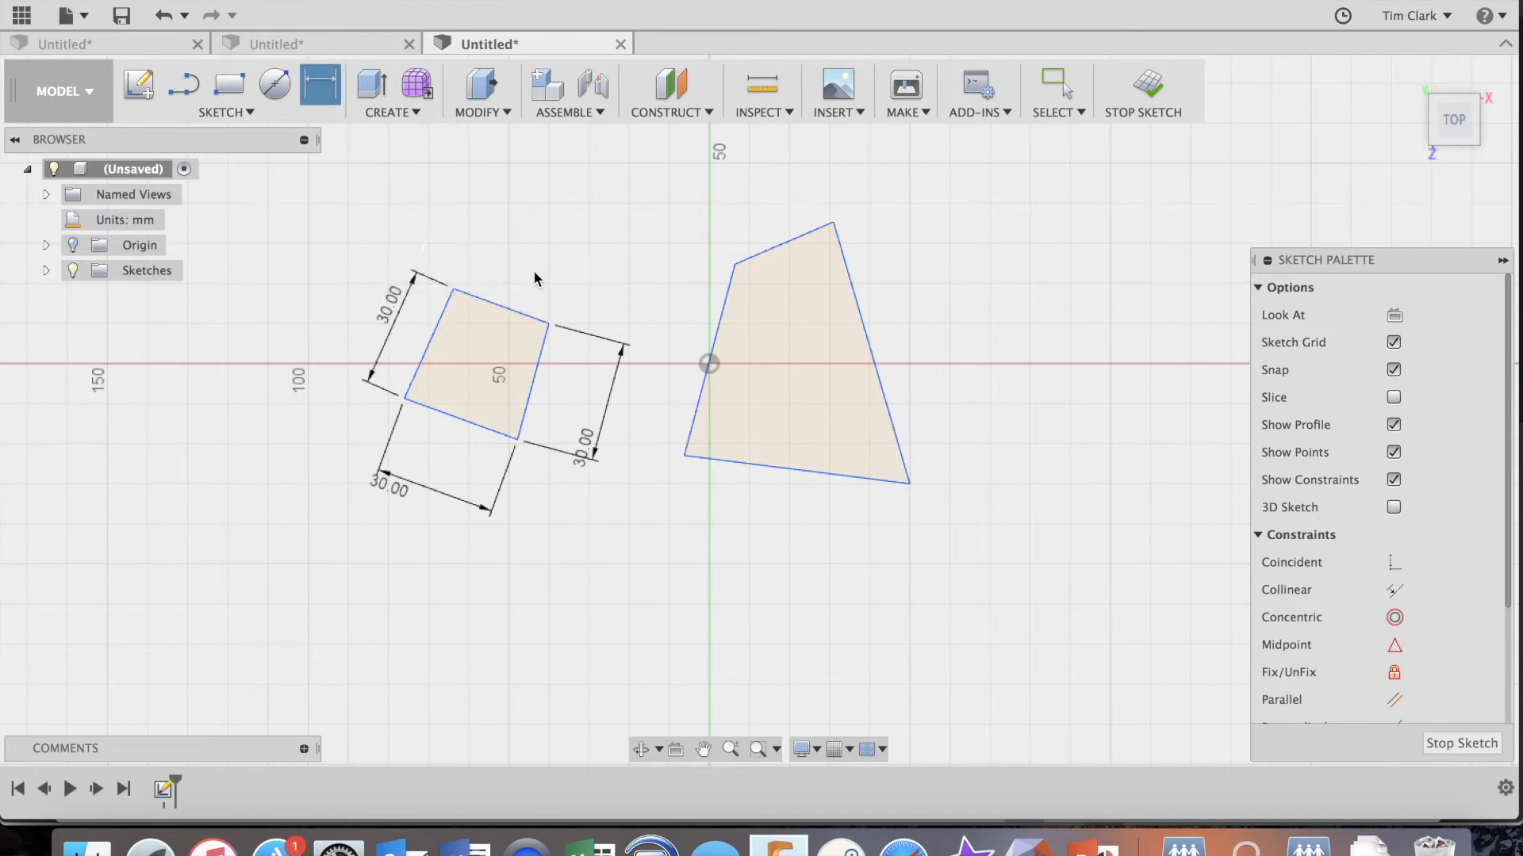
Add an aligned 30 mm dimension to the top edge of the left quadrilateral.
{"action": "left_click", "coordinate": [507, 307]}
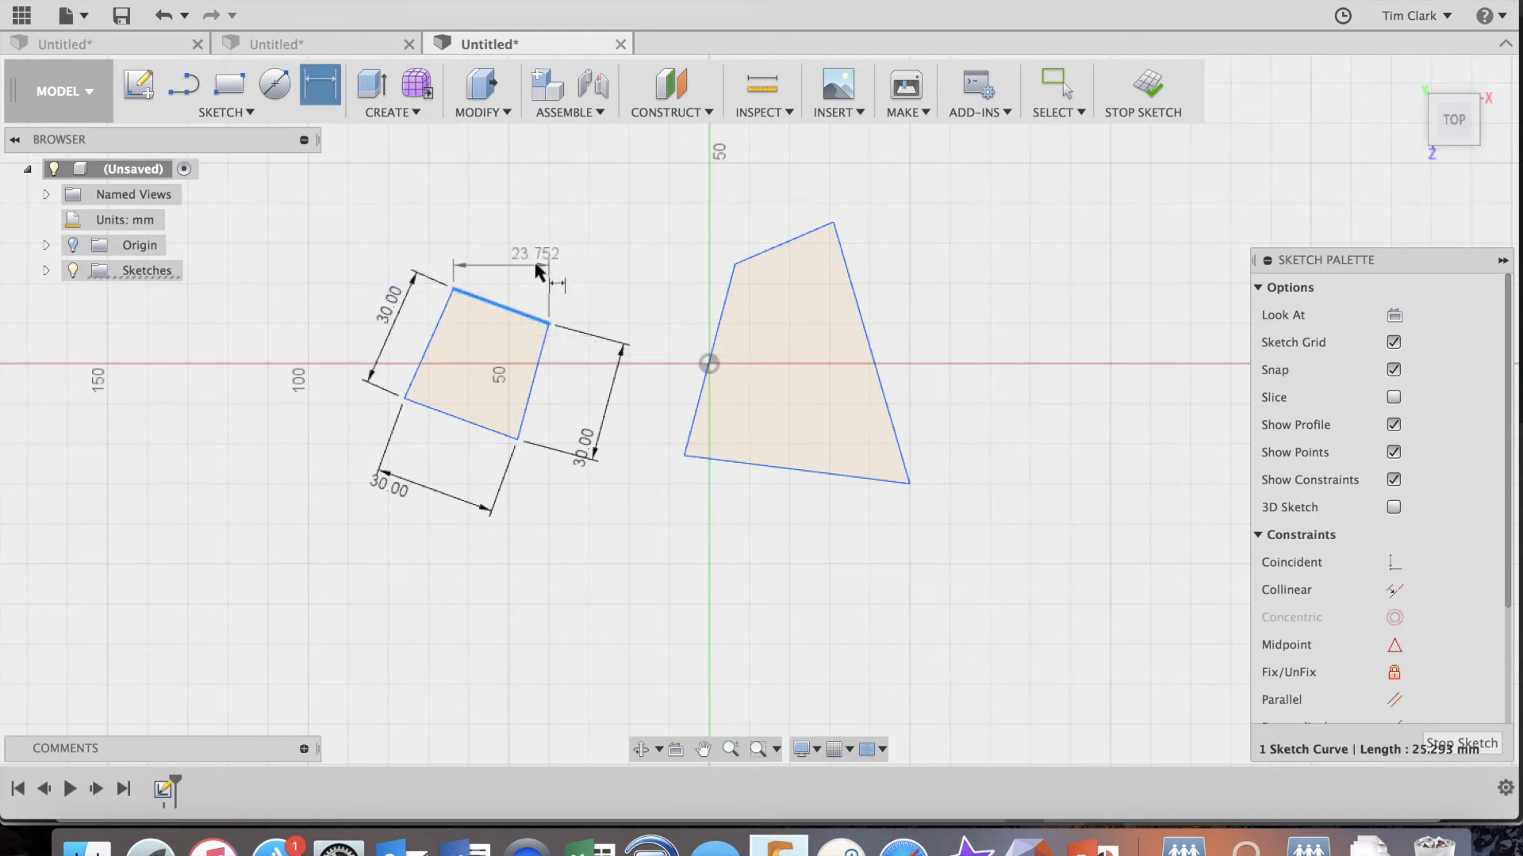
{"action": "left_click", "coordinate": [563, 236]}
{"action": "type", "text": "30"}
{"action": "key", "text": "Return"}
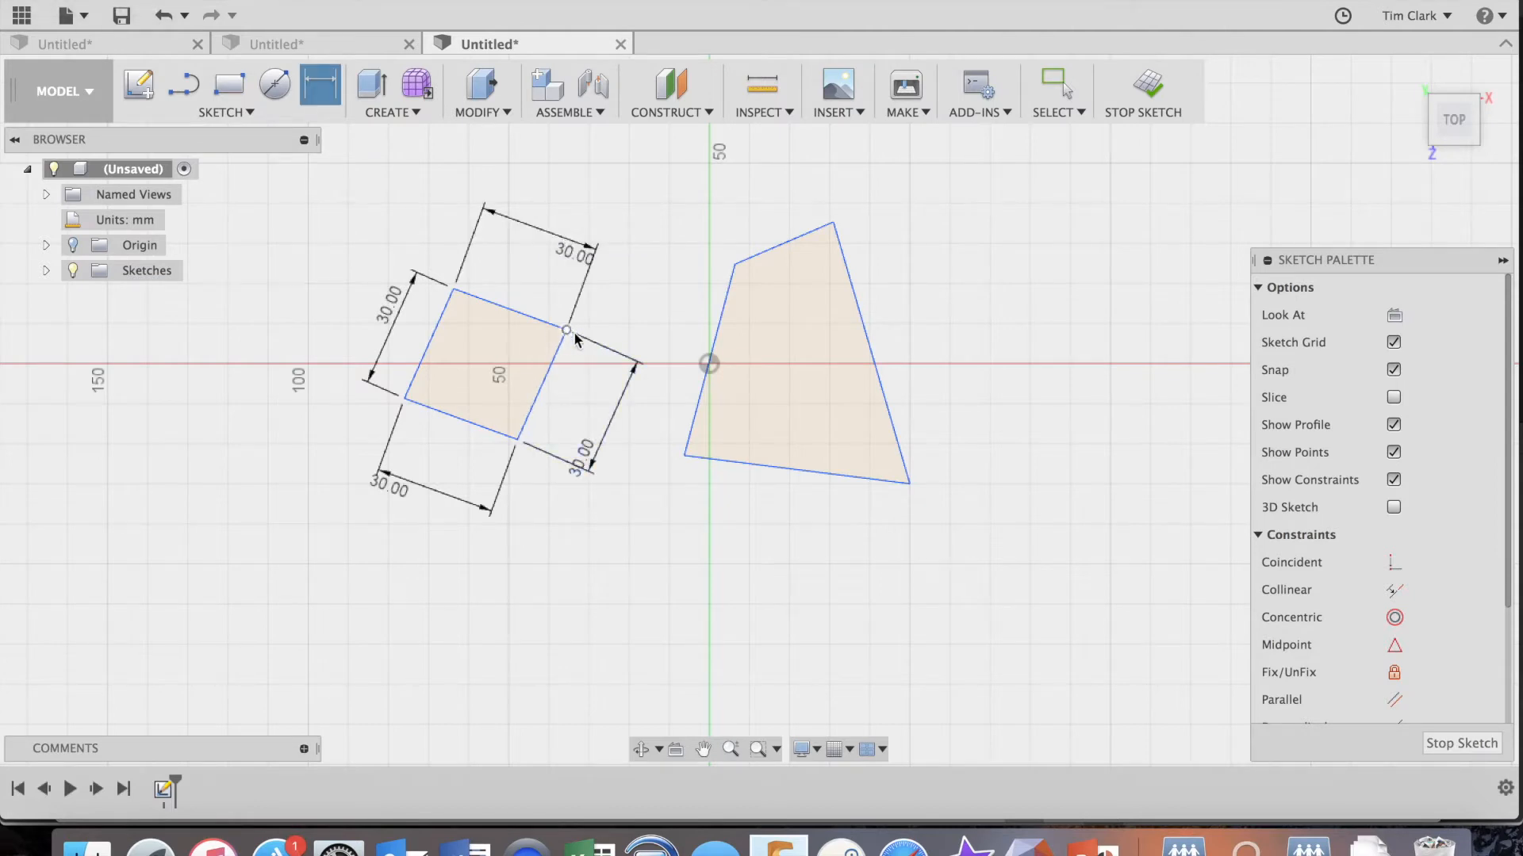
Set the angle between the right and bottom edges of the left quadrilateral to 90 degrees.
{"action": "left_click", "coordinate": [529, 413]}
{"action": "left_click", "coordinate": [463, 417]}
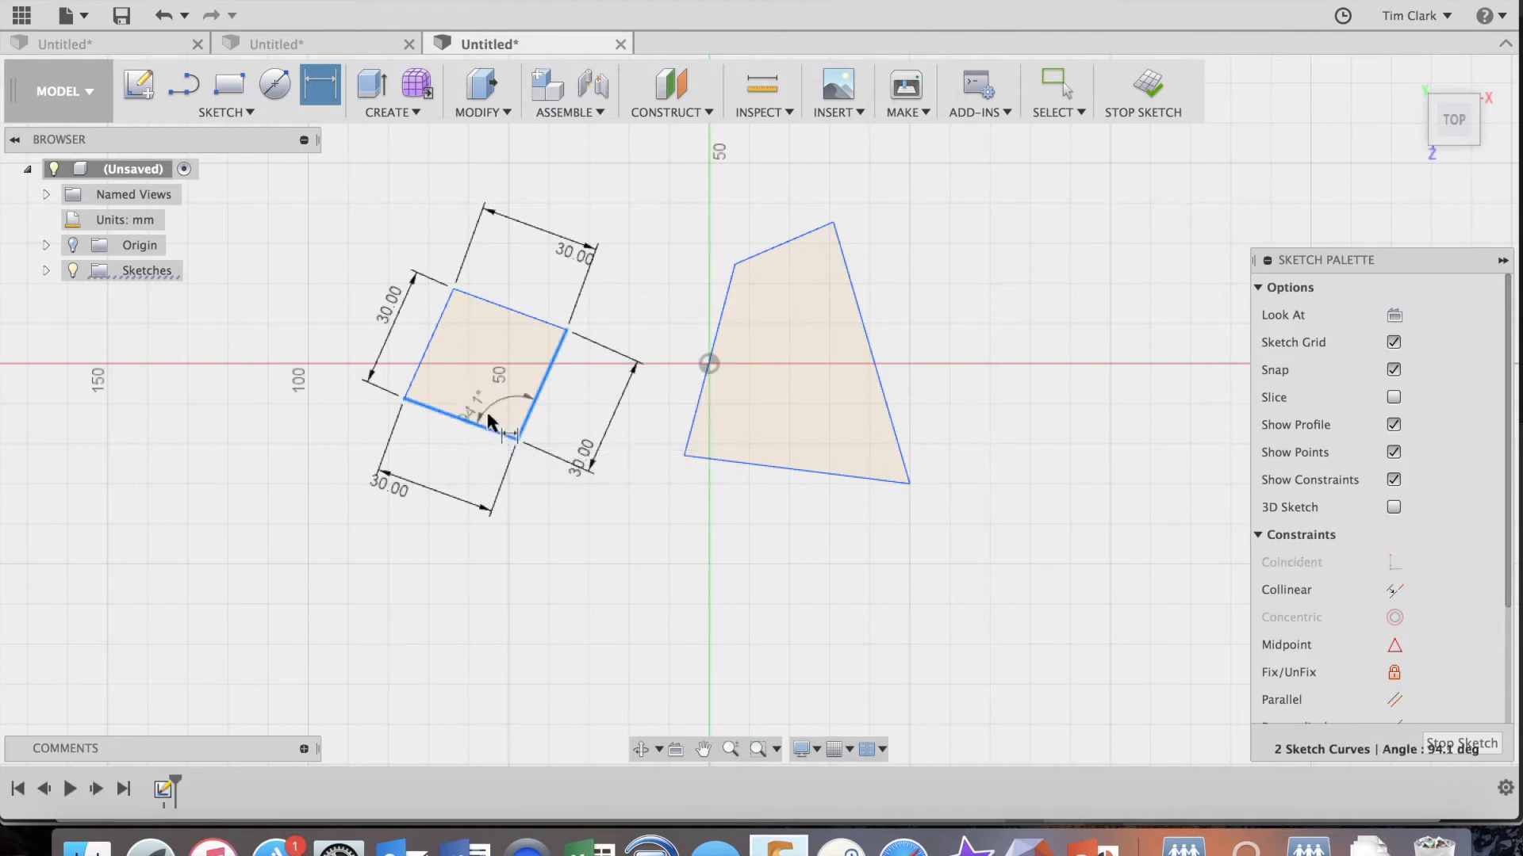
{"action": "left_click", "coordinate": [498, 407]}
{"action": "type", "text": "90"}
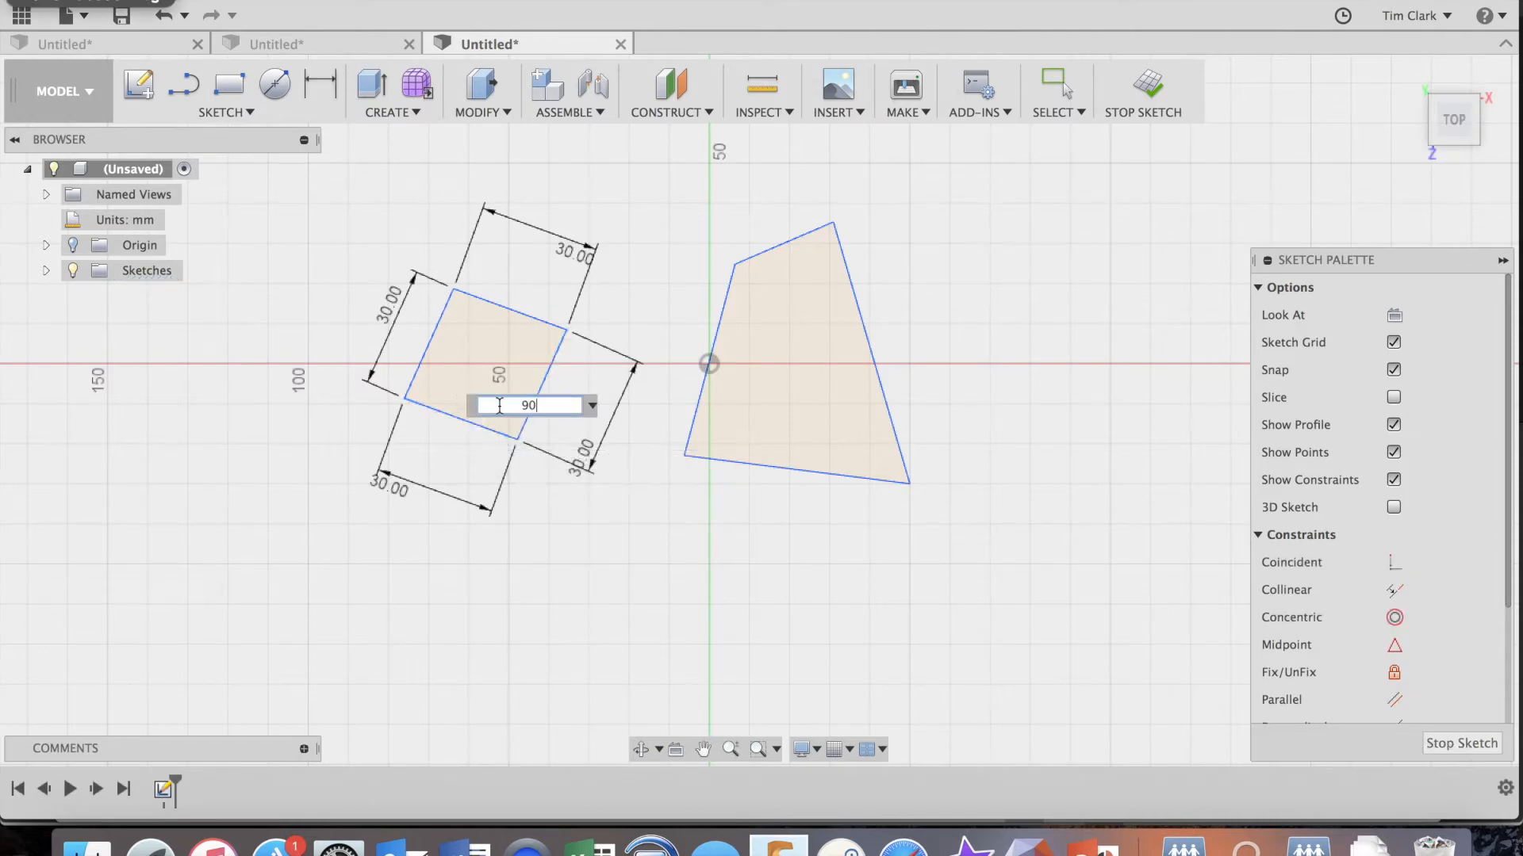
{"action": "key", "text": "Return"}
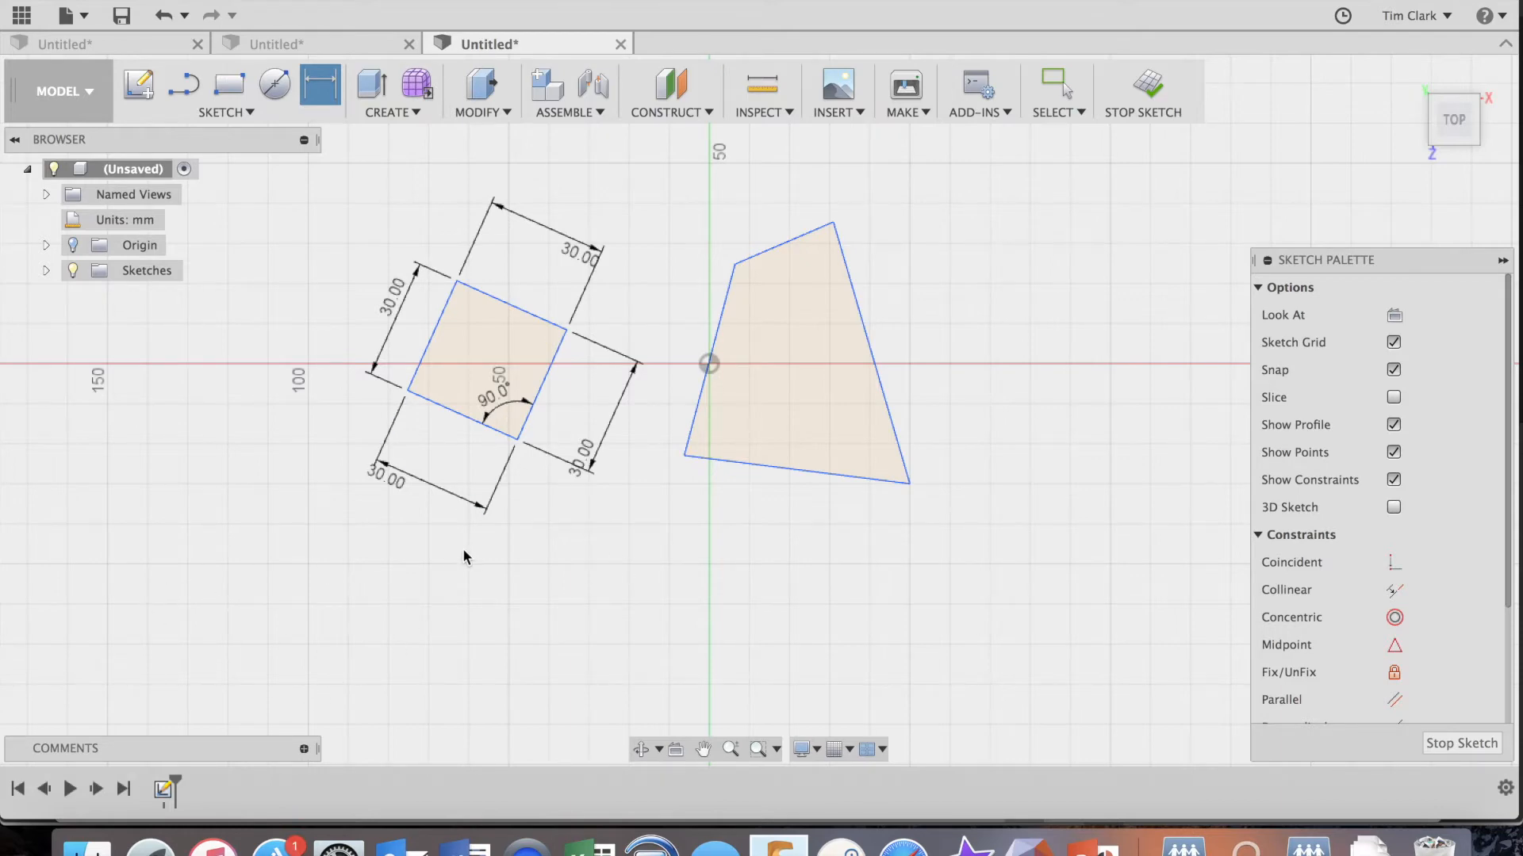
Sketch a horizontal line about 100 mm long on the red axis, starting just left of the origin and crossing the left square.
{"action": "key", "text": "l"}
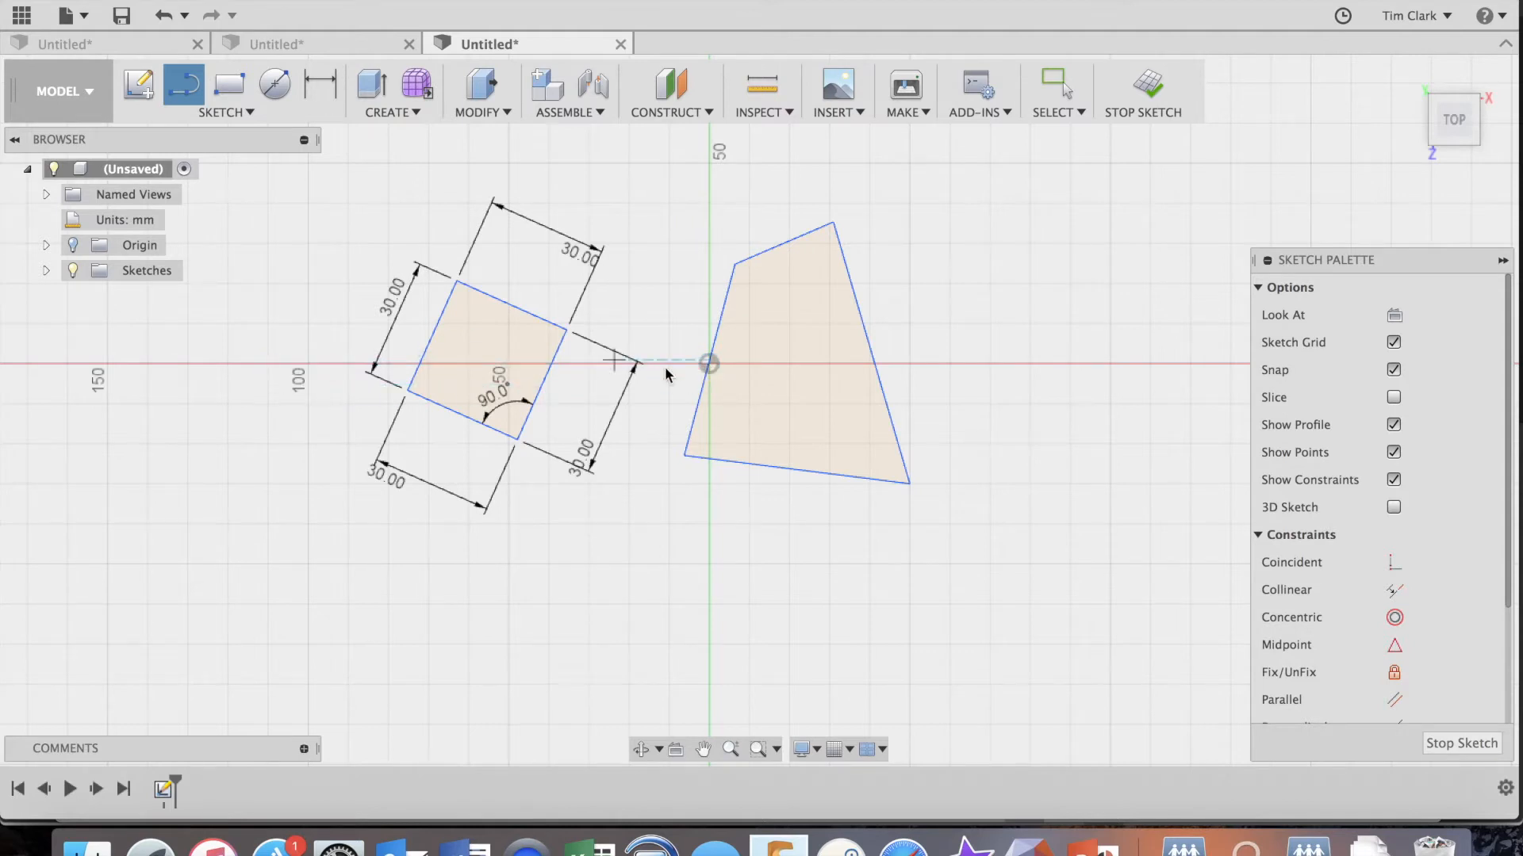
{"action": "left_click", "coordinate": [708, 363]}
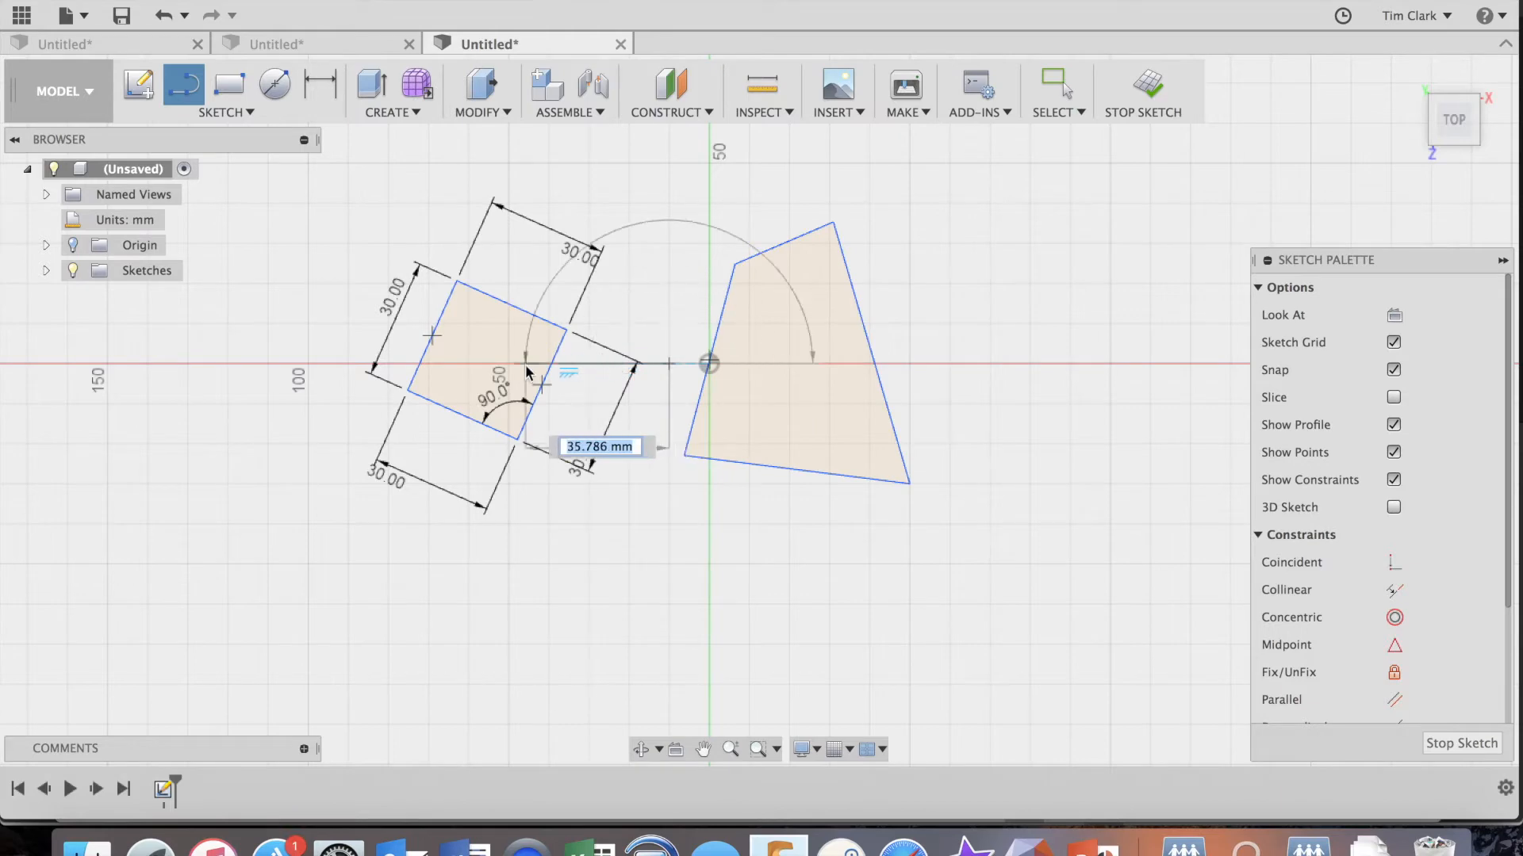
{"action": "left_click", "coordinate": [267, 365]}
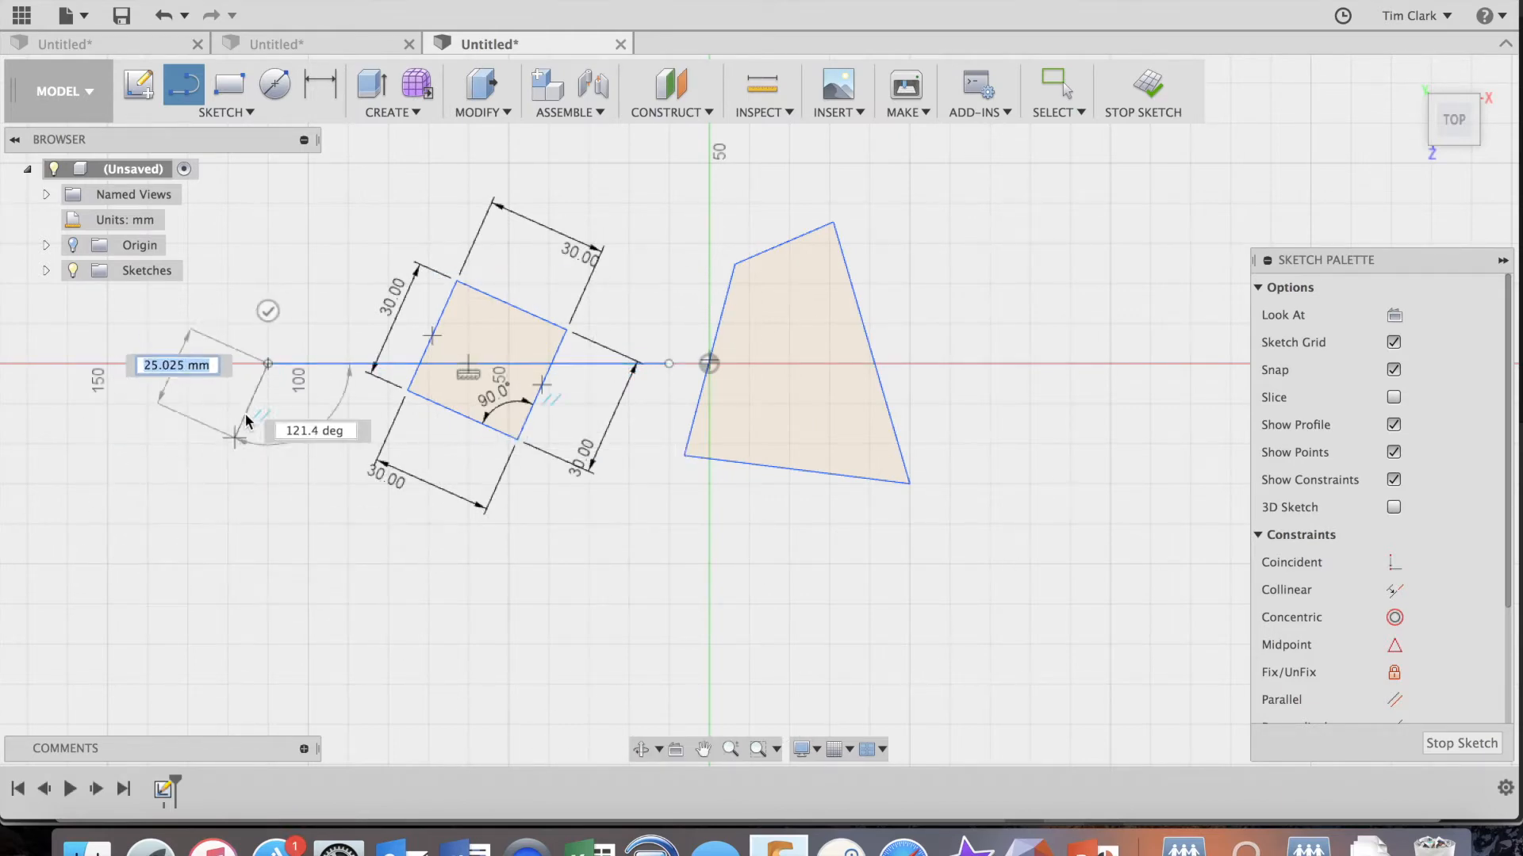
{"action": "left_click", "coordinate": [267, 311]}
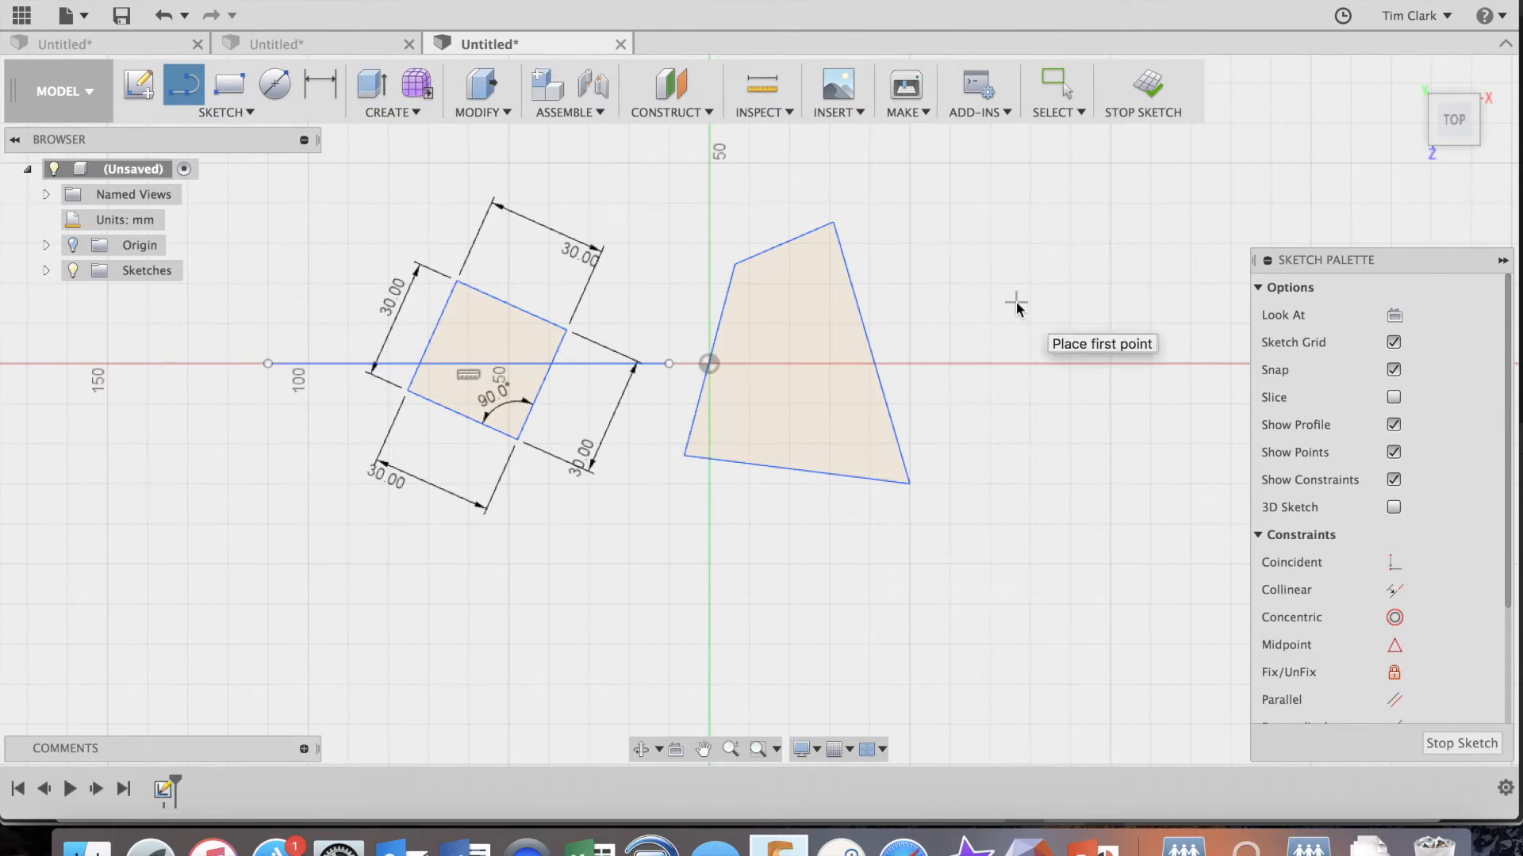
Convert the horizontal line through the left square to a construction line.
{"action": "left_click", "coordinate": [1057, 86]}
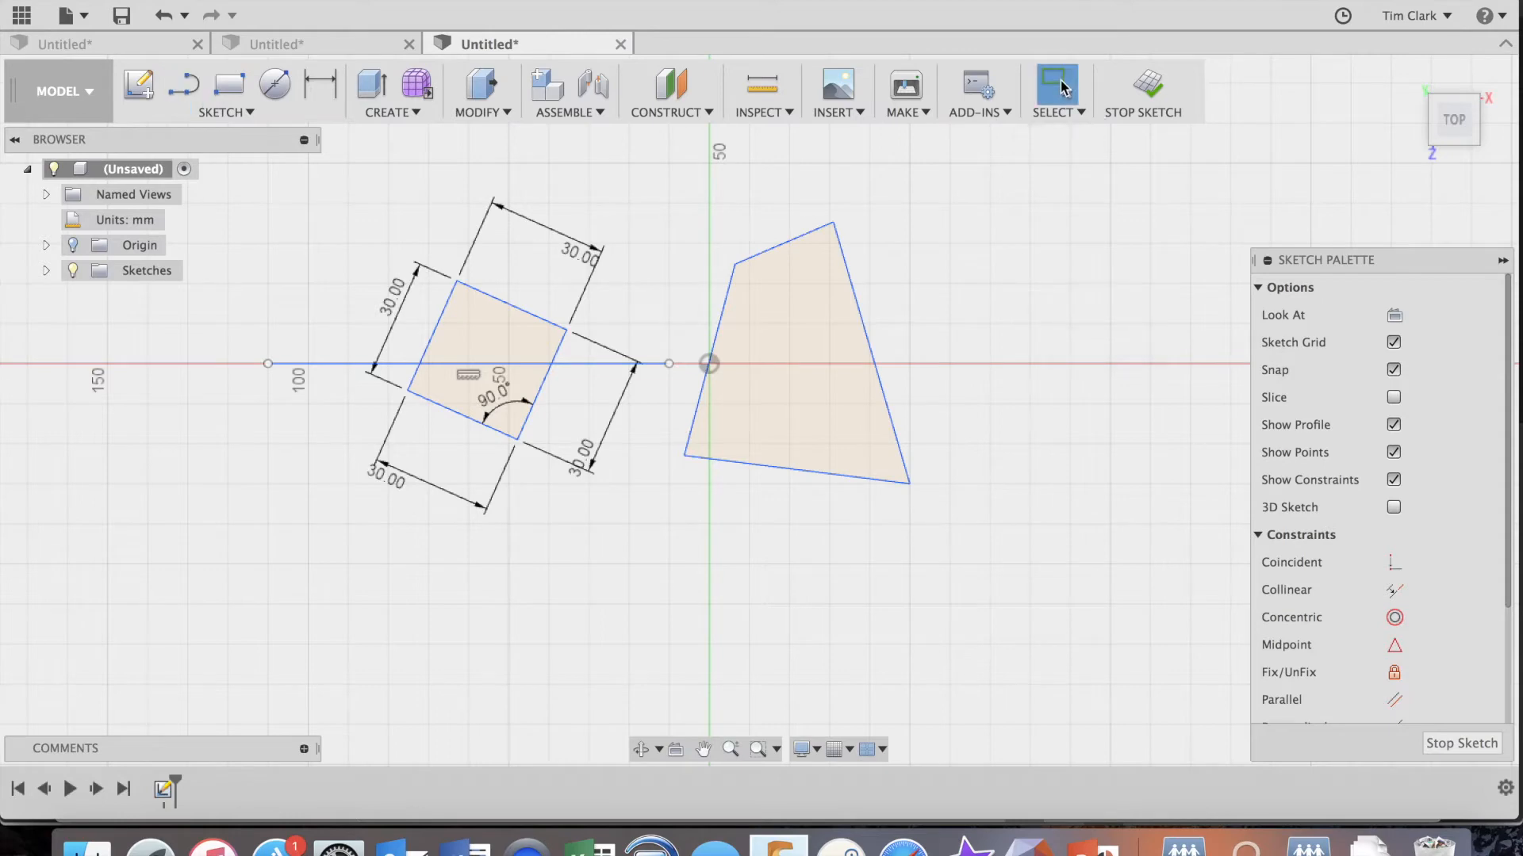
{"action": "left_click", "coordinate": [582, 365]}
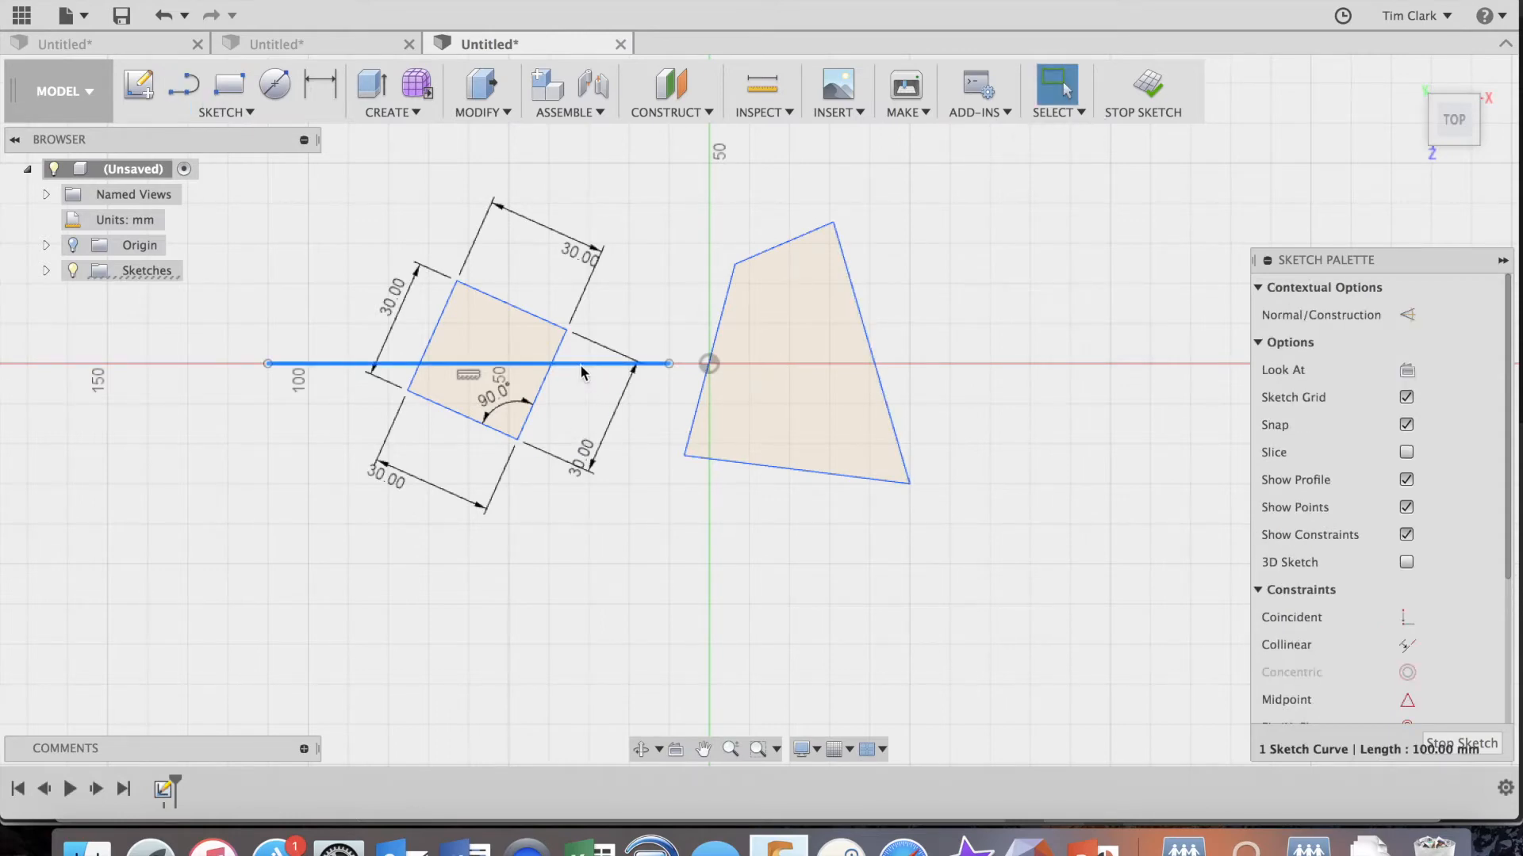
{"action": "left_click", "coordinate": [1408, 315]}
{"action": "left_click", "coordinate": [972, 591]}
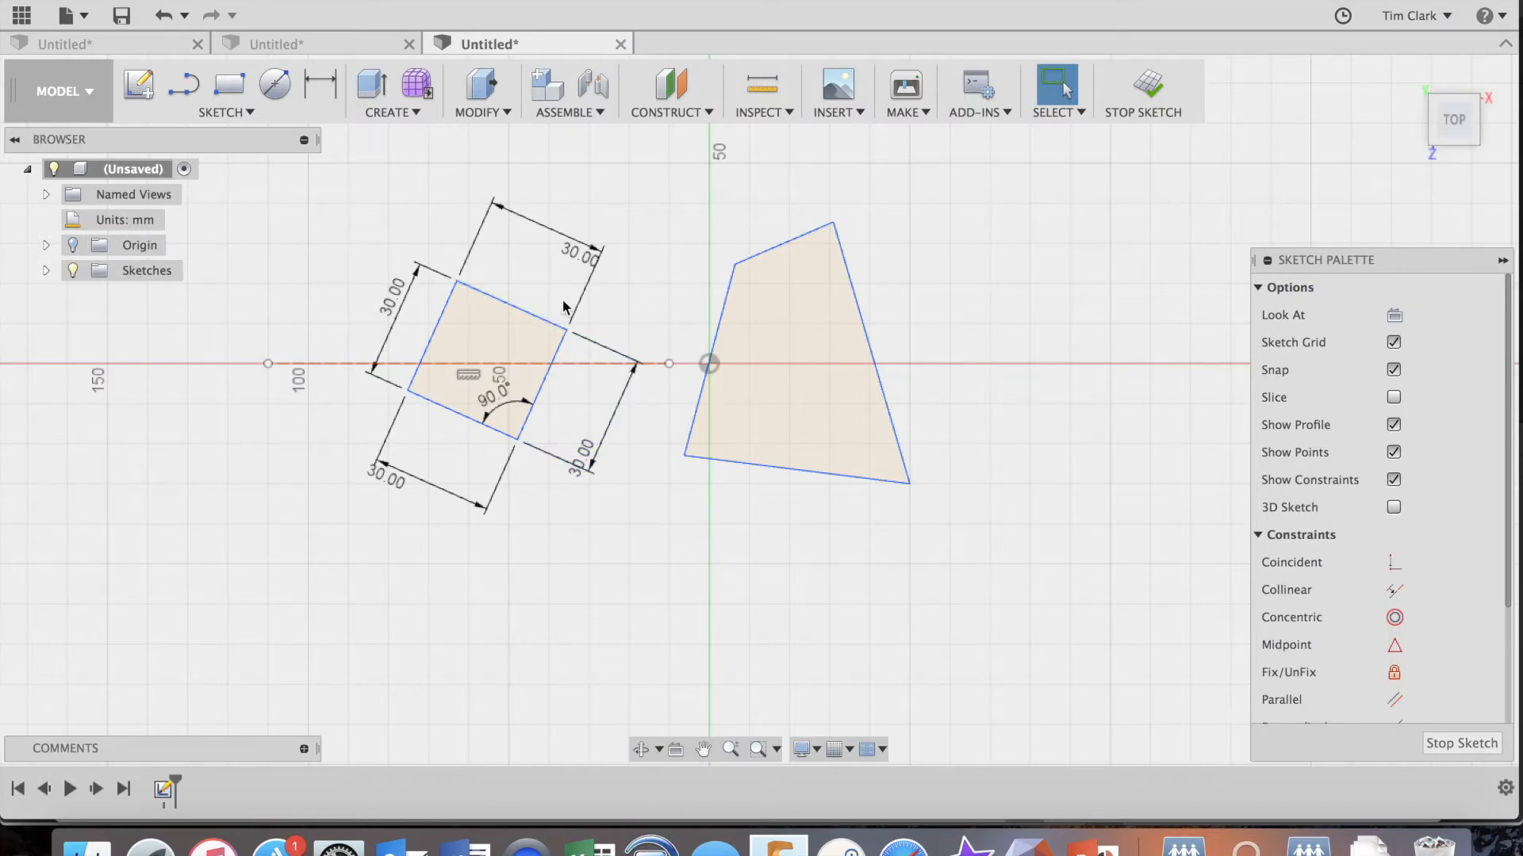
Set the angle between the horizontal construction line and the left square's left edge to 90 degrees.
{"action": "left_click", "coordinate": [526, 307]}
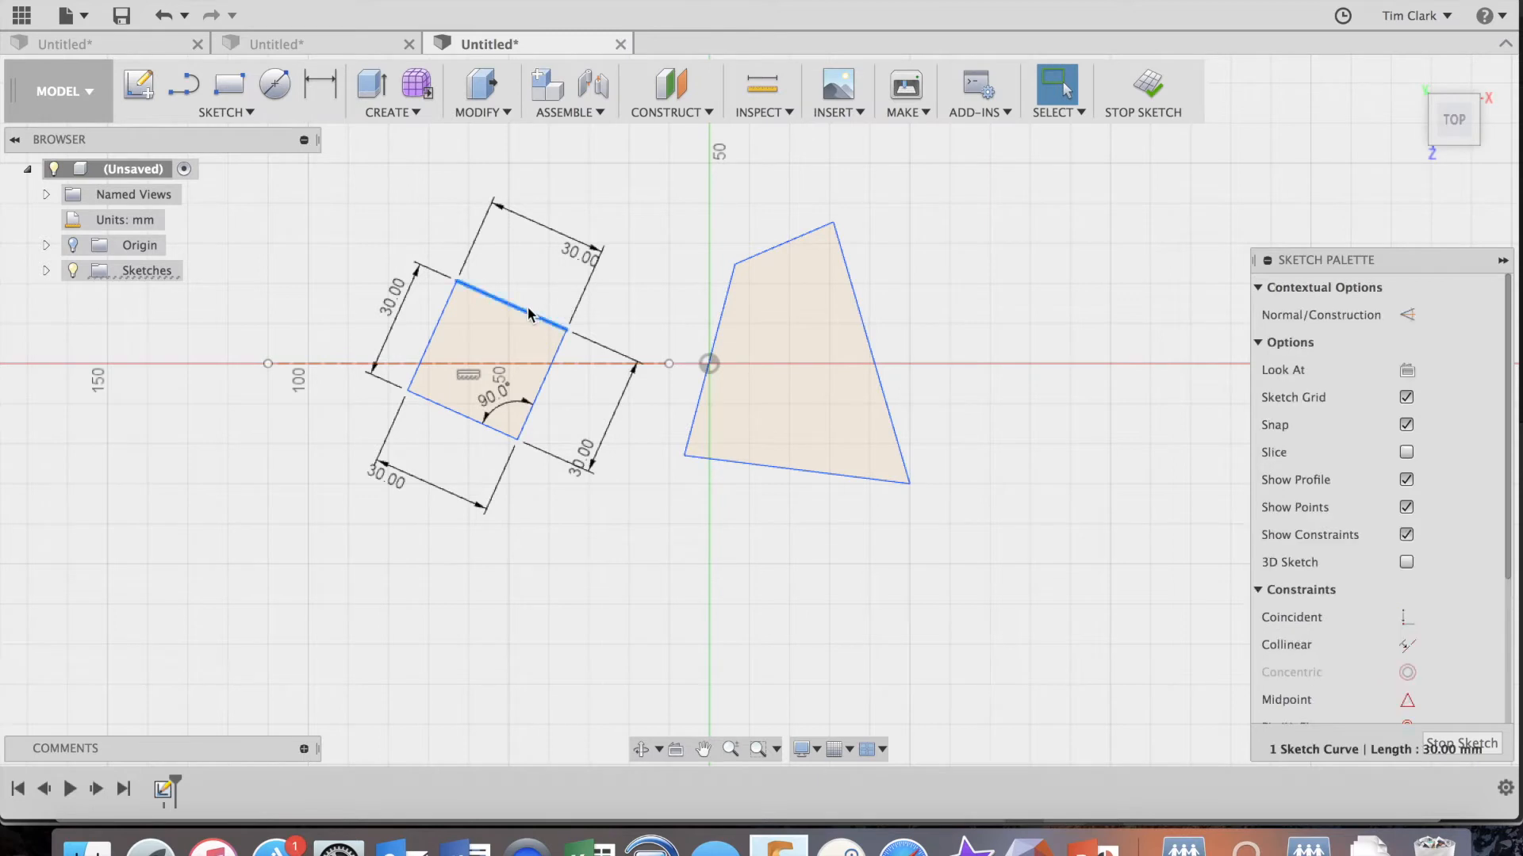
{"action": "left_click", "coordinate": [585, 361]}
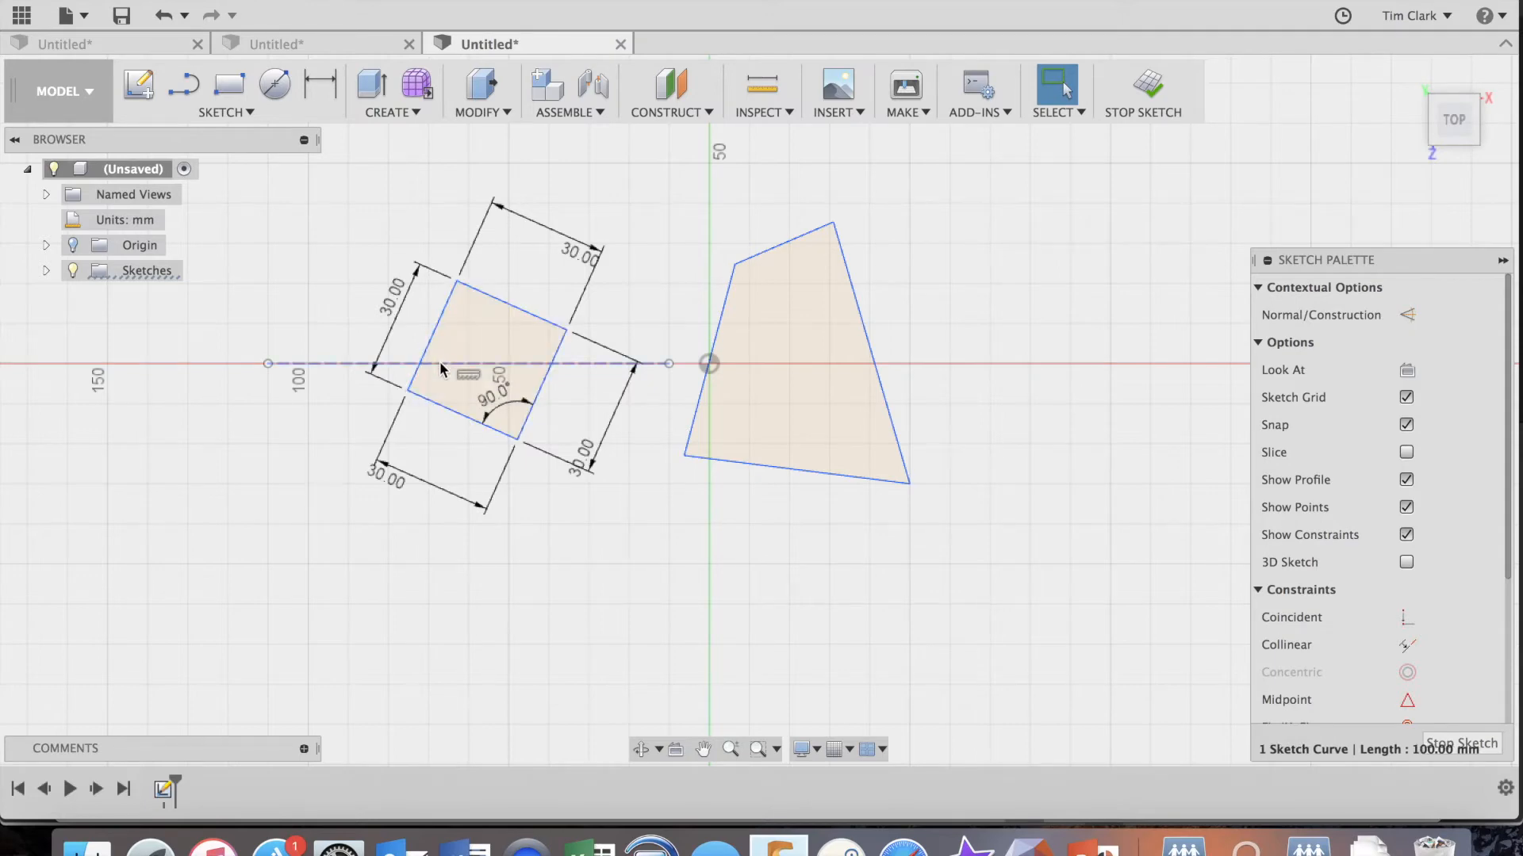
{"action": "key", "text": "d"}
{"action": "left_click", "coordinate": [433, 338]}
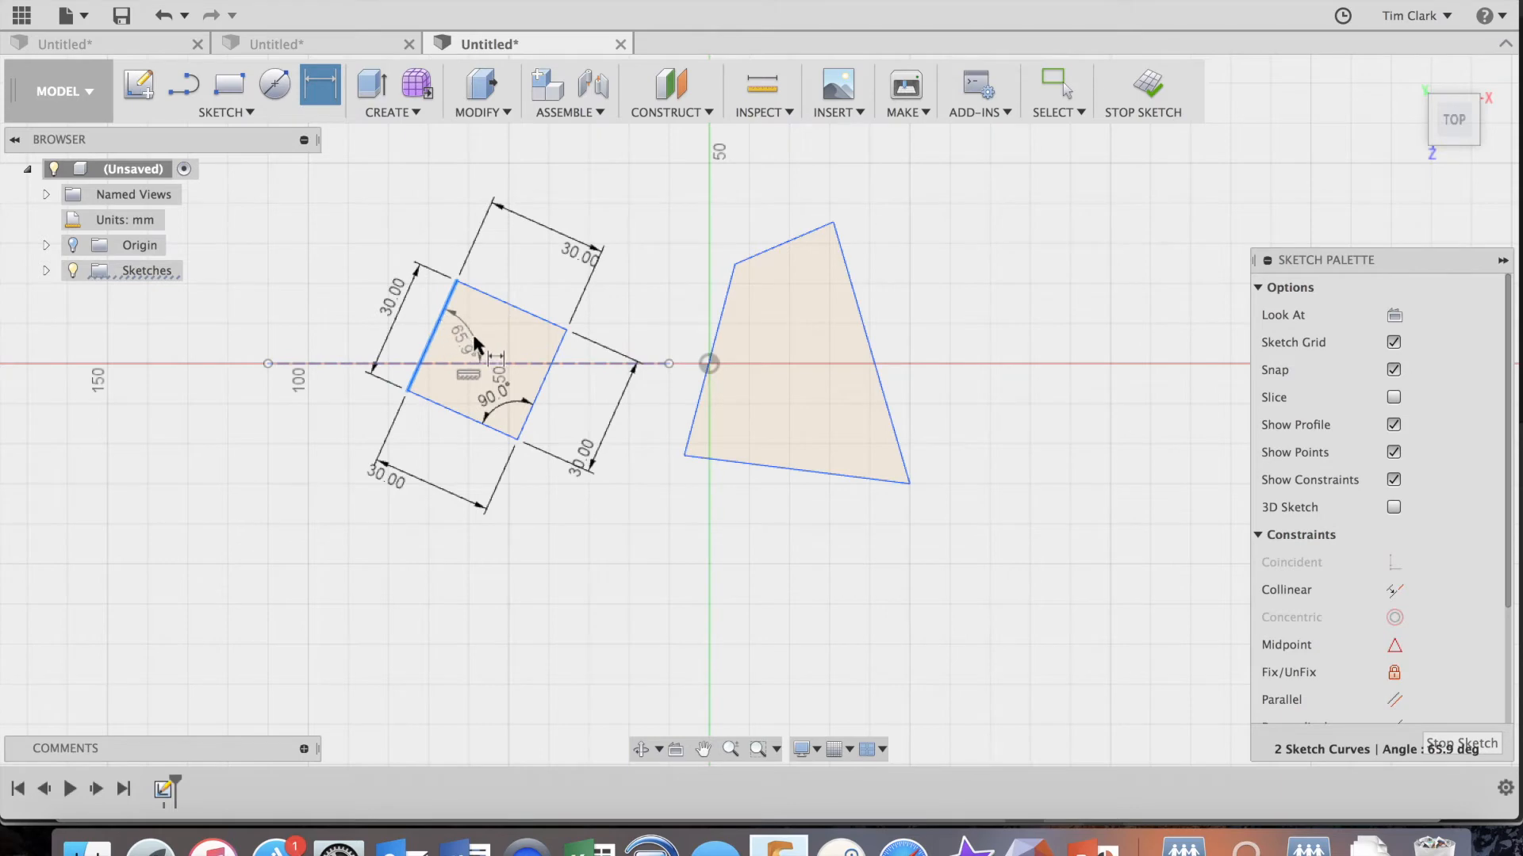
{"action": "left_click", "coordinate": [463, 341]}
{"action": "type", "text": "90"}
{"action": "key", "text": "Return"}
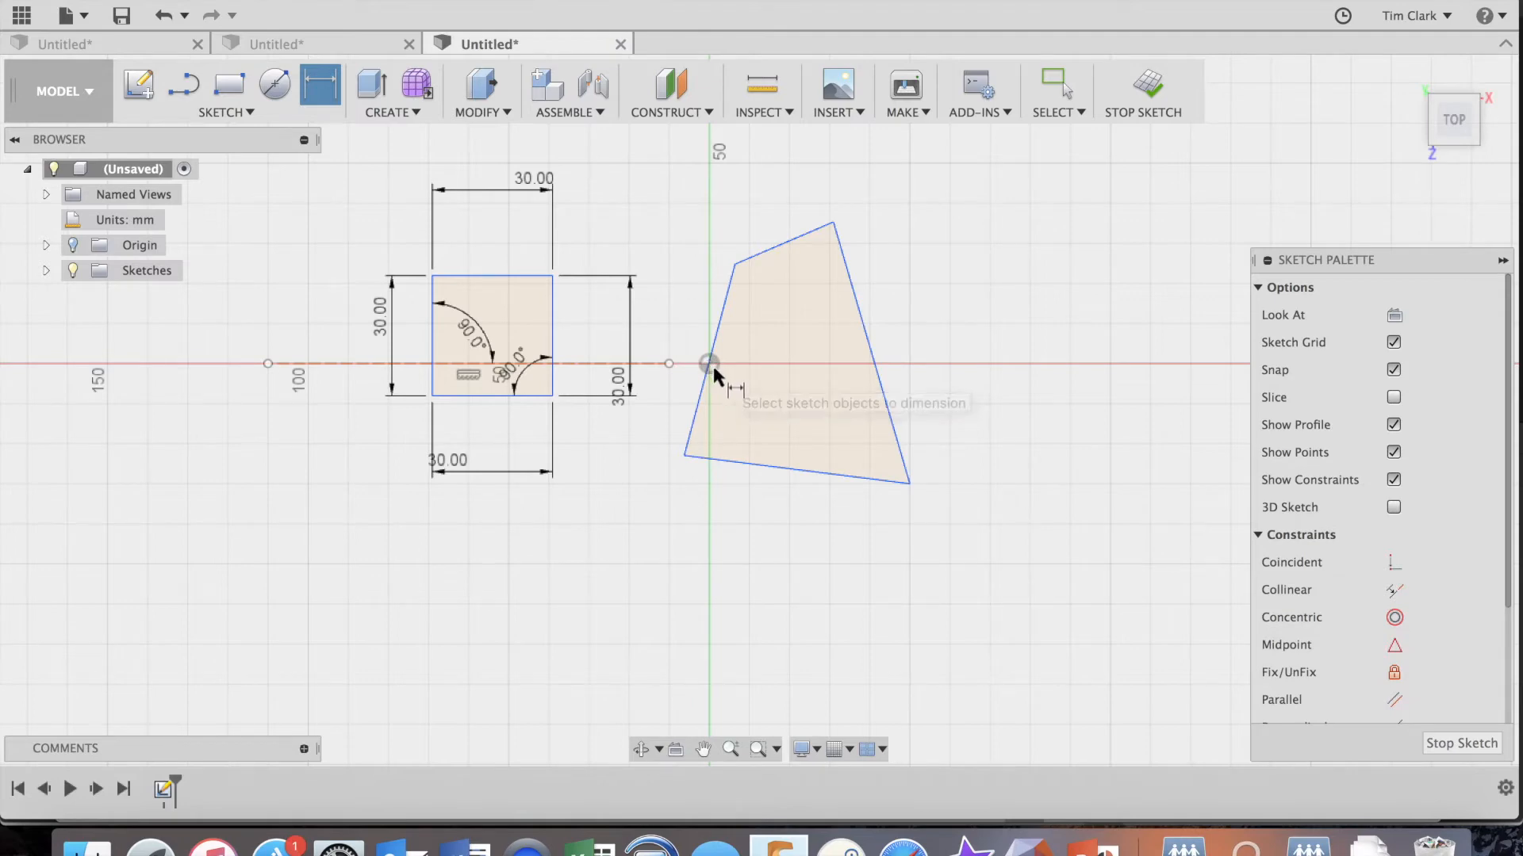
Set the vertical distance between the construction line's right endpoint and the left square's lower-right corner to 30 mm.
{"action": "left_click", "coordinate": [668, 363]}
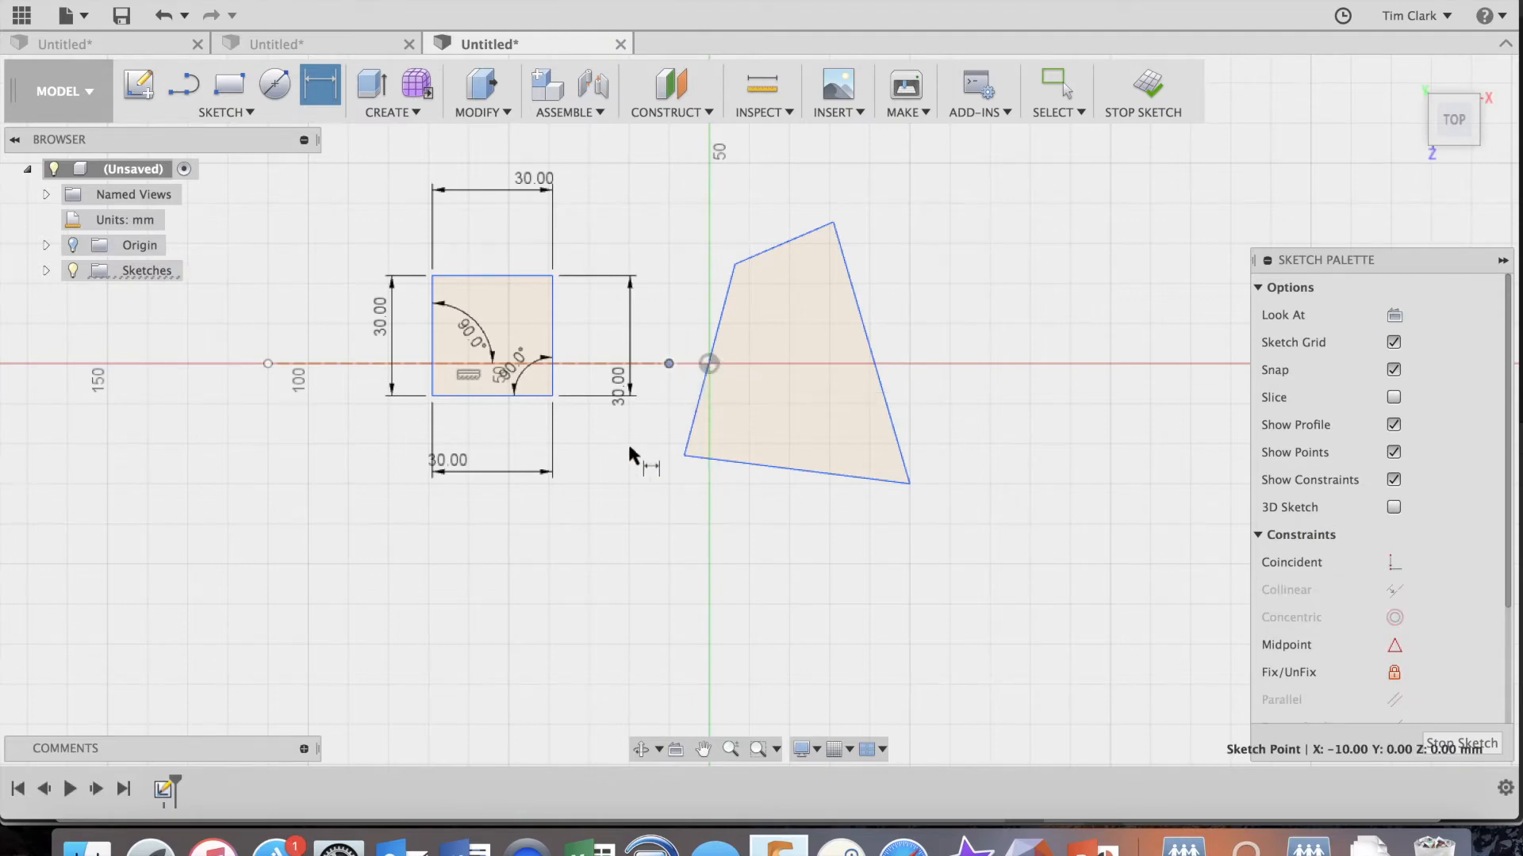
{"action": "left_click", "coordinate": [552, 396]}
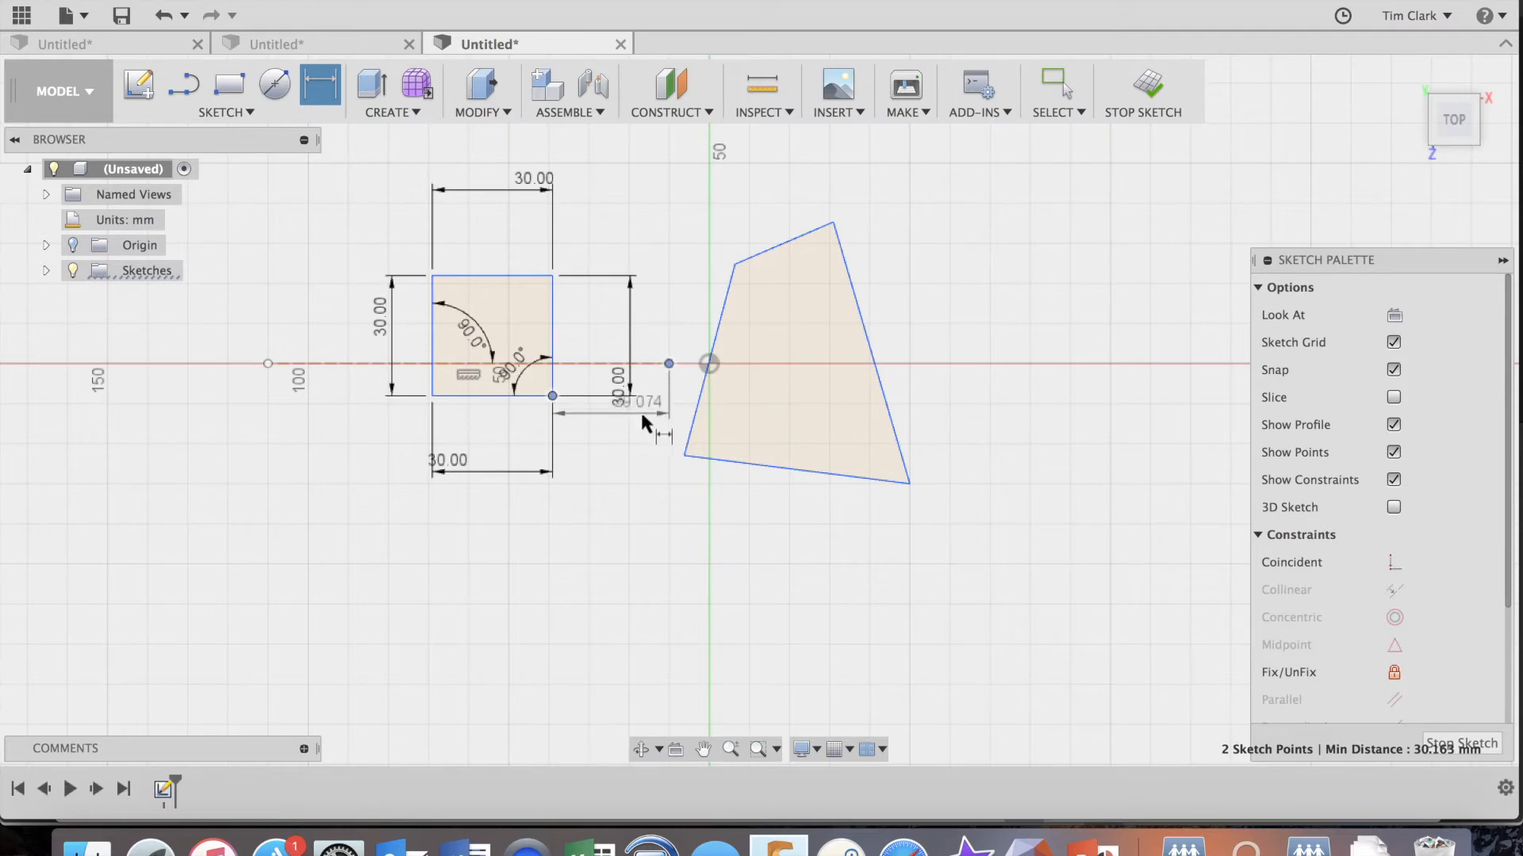
{"action": "left_click", "coordinate": [670, 383]}
{"action": "type", "text": "30"}
{"action": "key", "text": "Return"}
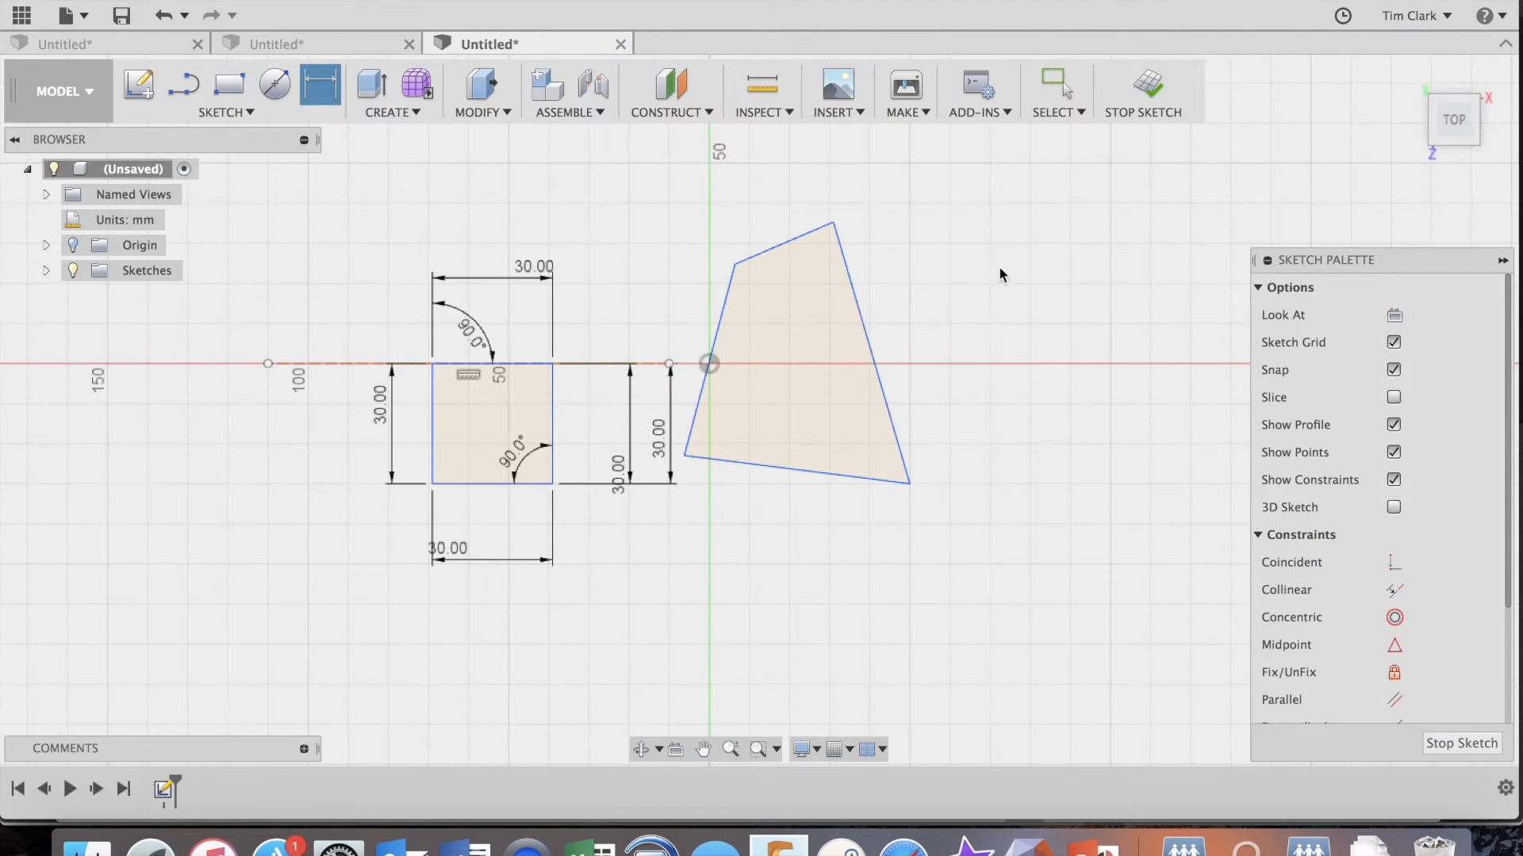
Apply a Perpendicular constraint between the right and bottom edges of the right quadrilateral.
{"action": "scroll", "coordinate": [1390, 462], "scroll_direction": "down", "scroll_amount": 3}
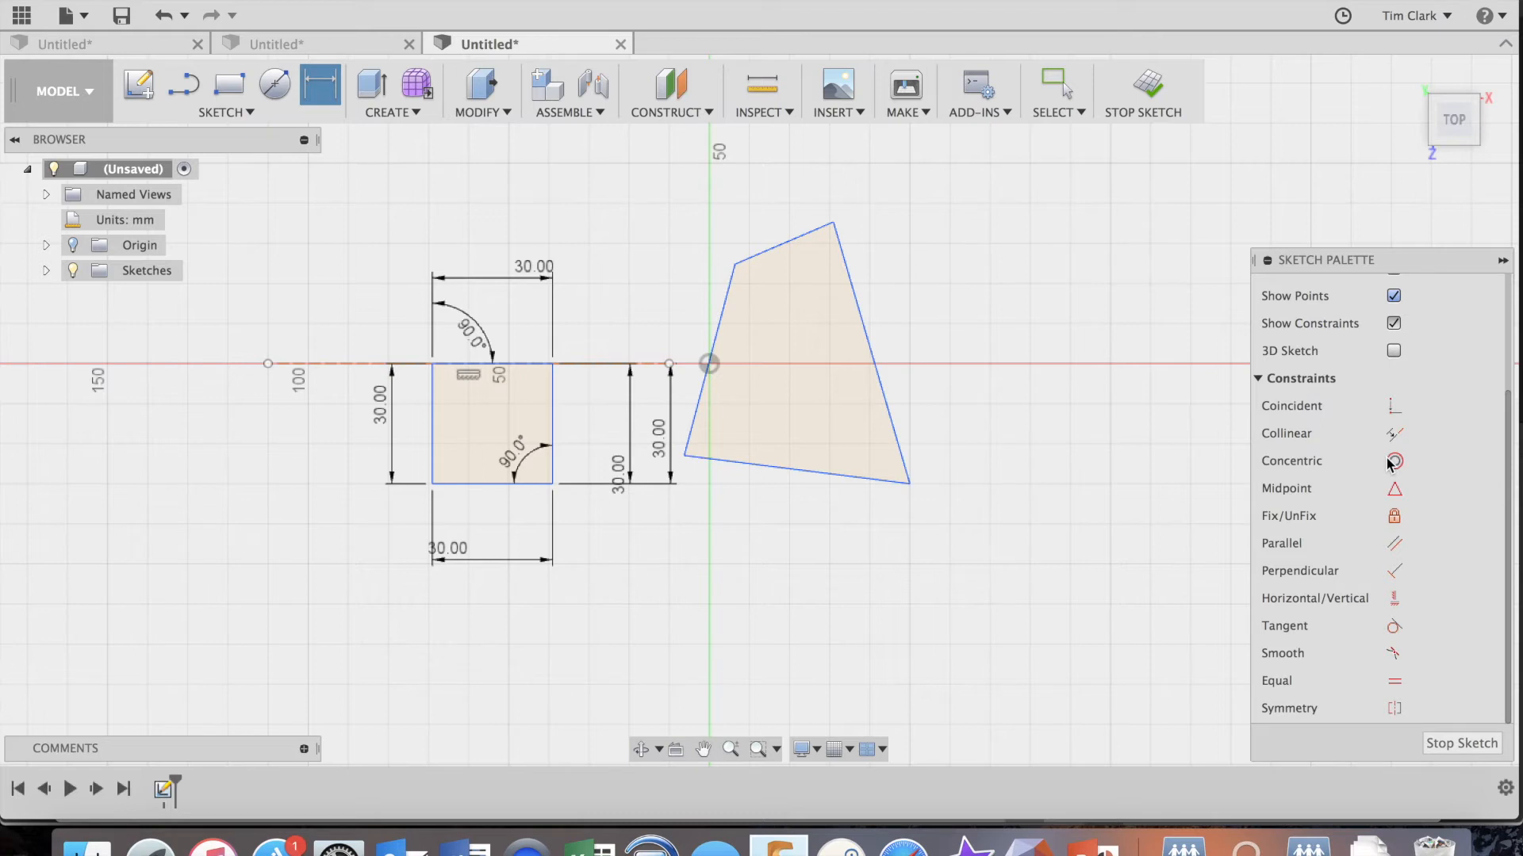
{"action": "left_click", "coordinate": [1396, 572]}
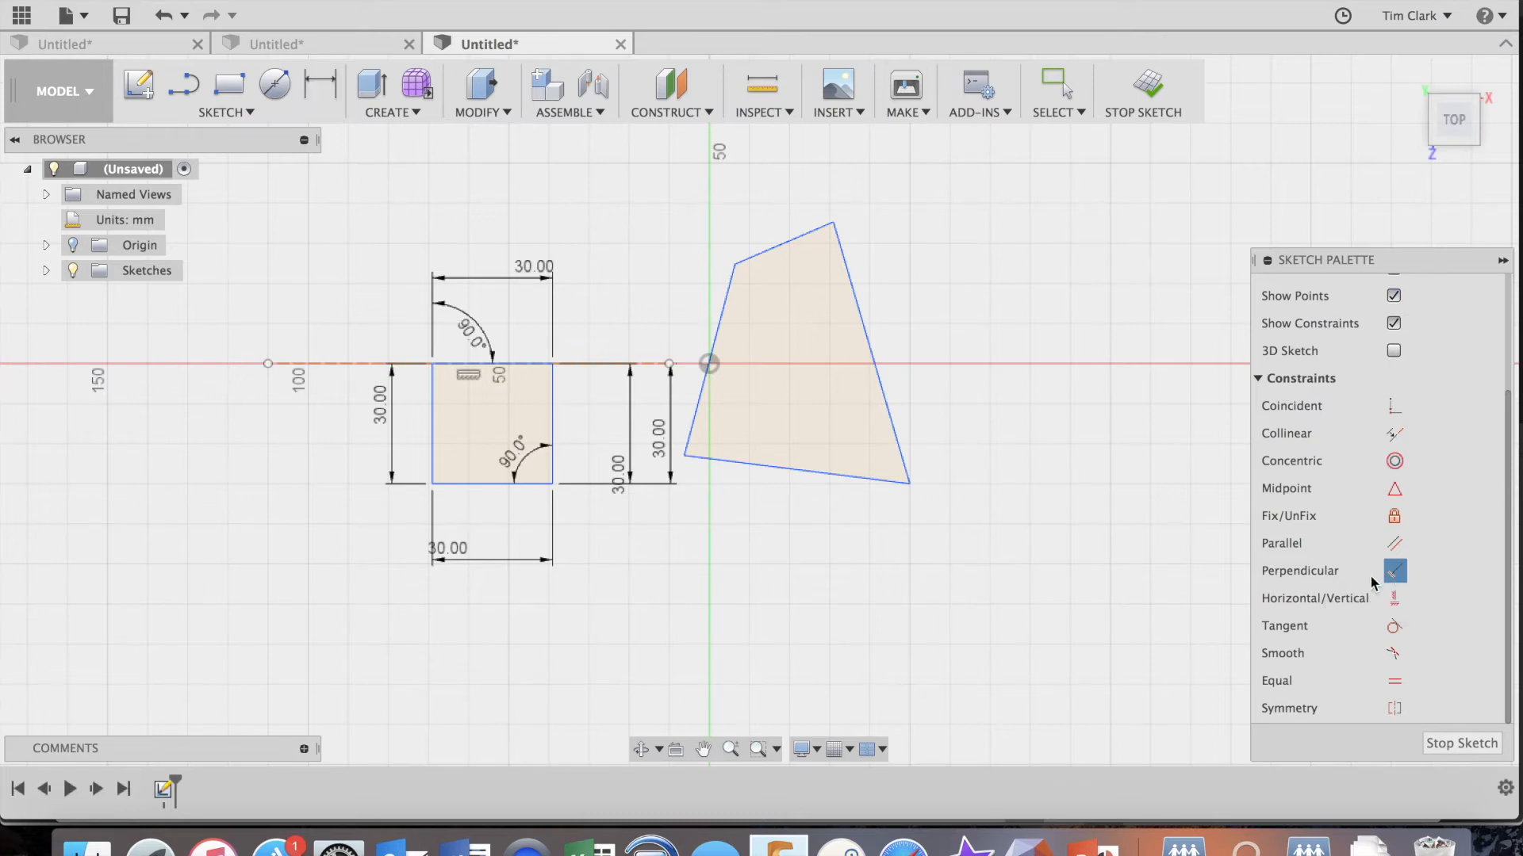
{"action": "left_click", "coordinate": [888, 402]}
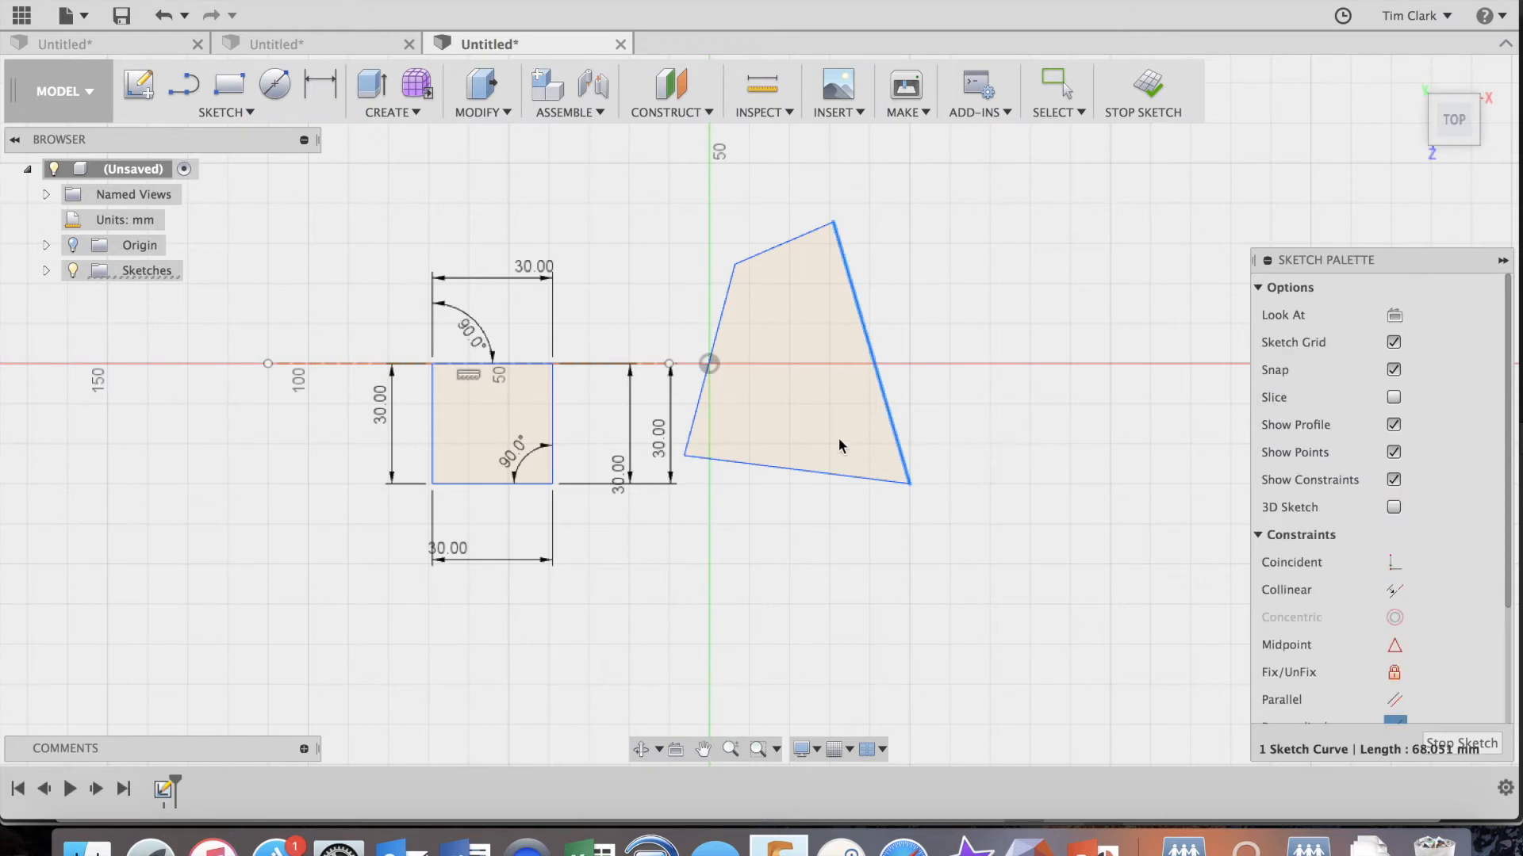
{"action": "left_click", "coordinate": [817, 475]}
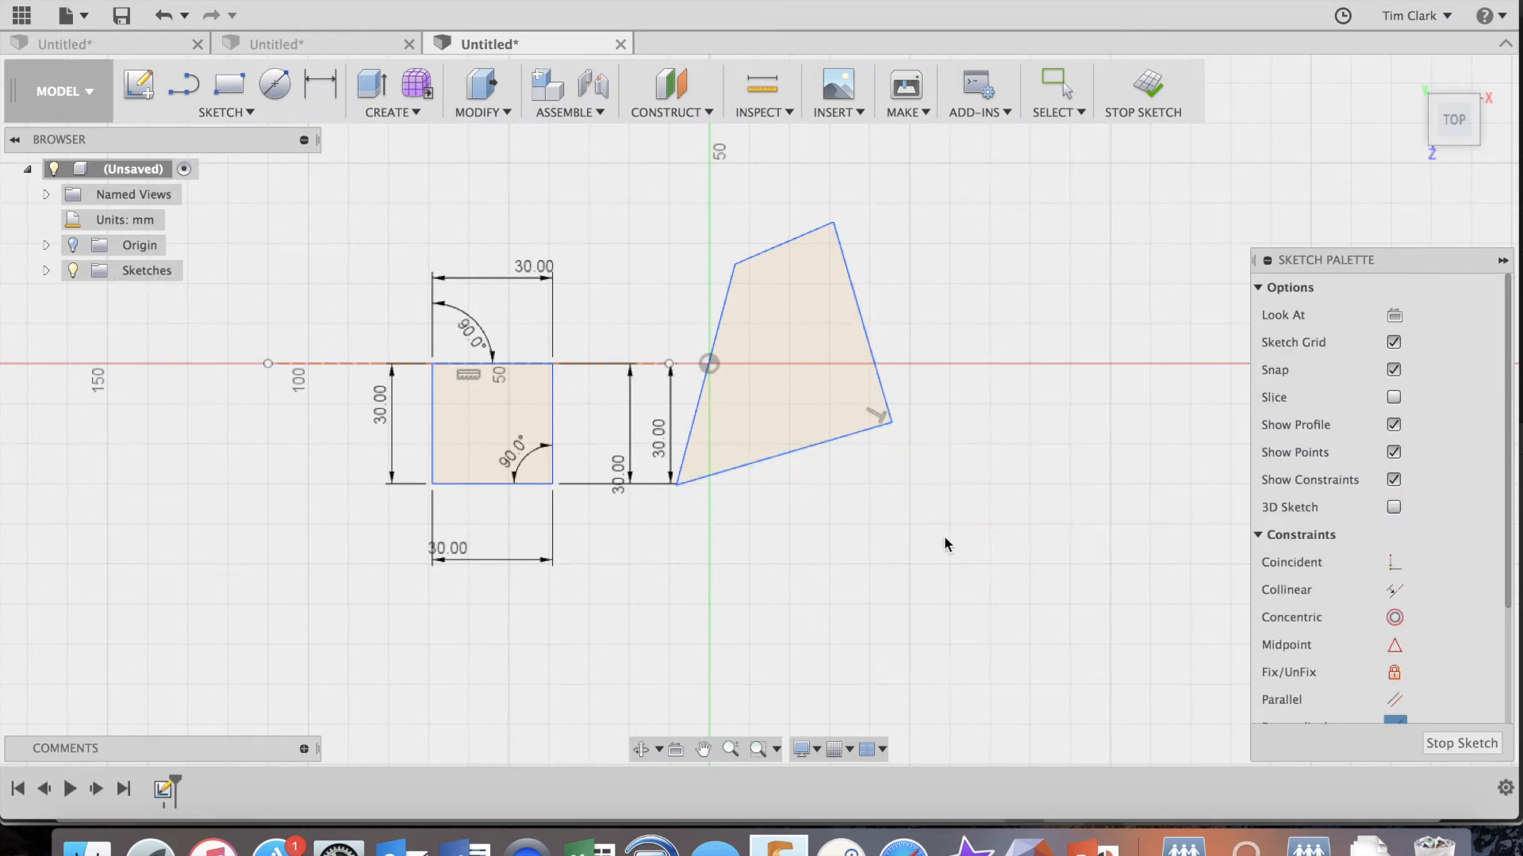
Make the right quadrilateral's top edge perpendicular to its right edge and its left edge perpendicular to the top edge.
{"action": "left_click", "coordinate": [846, 262]}
{"action": "left_click", "coordinate": [792, 243]}
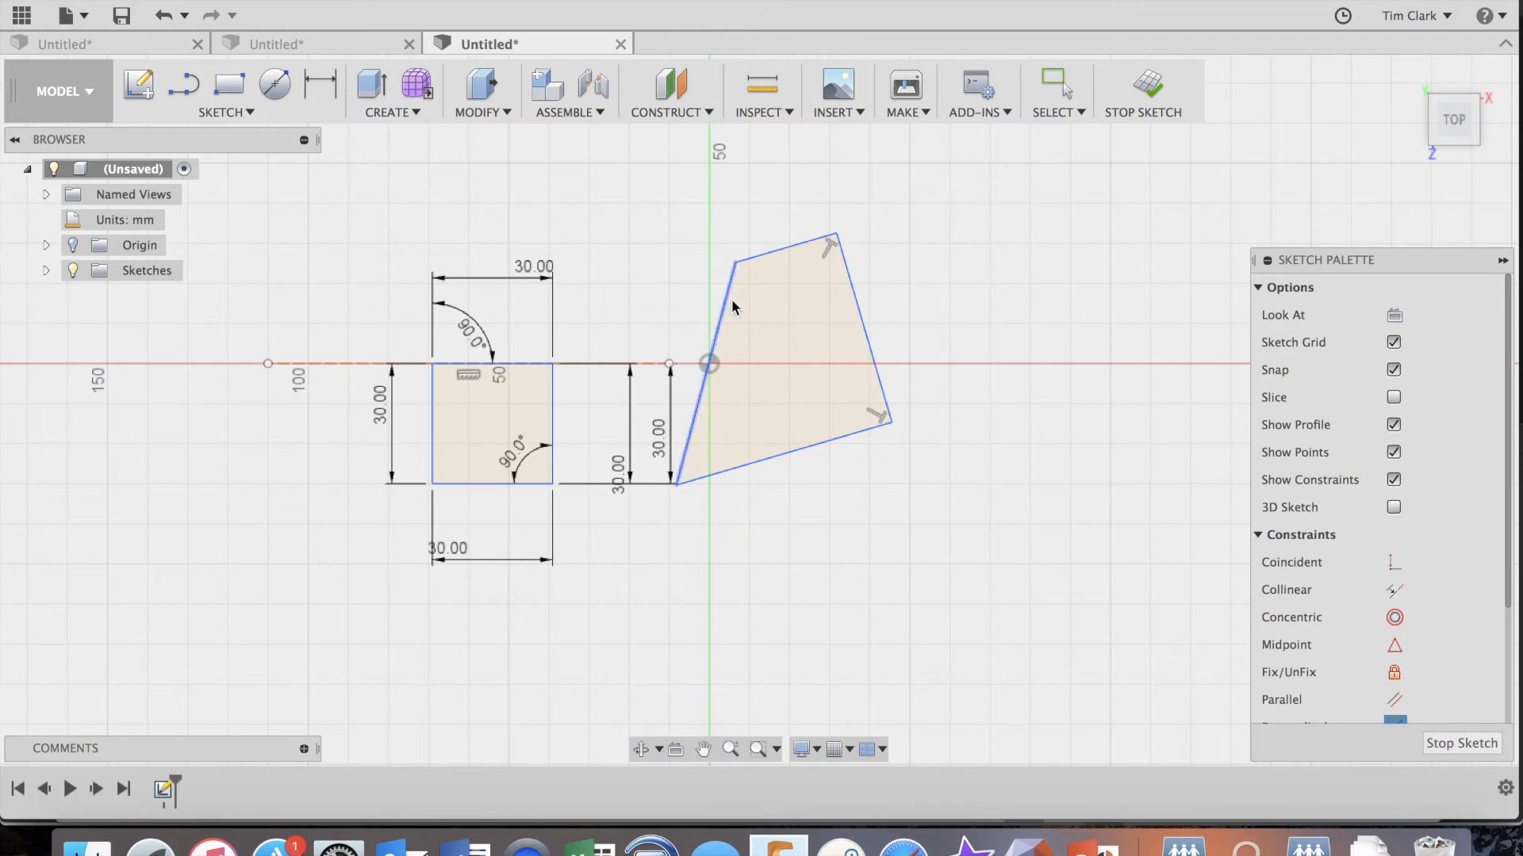
{"action": "left_click", "coordinate": [769, 252]}
{"action": "left_click", "coordinate": [728, 313]}
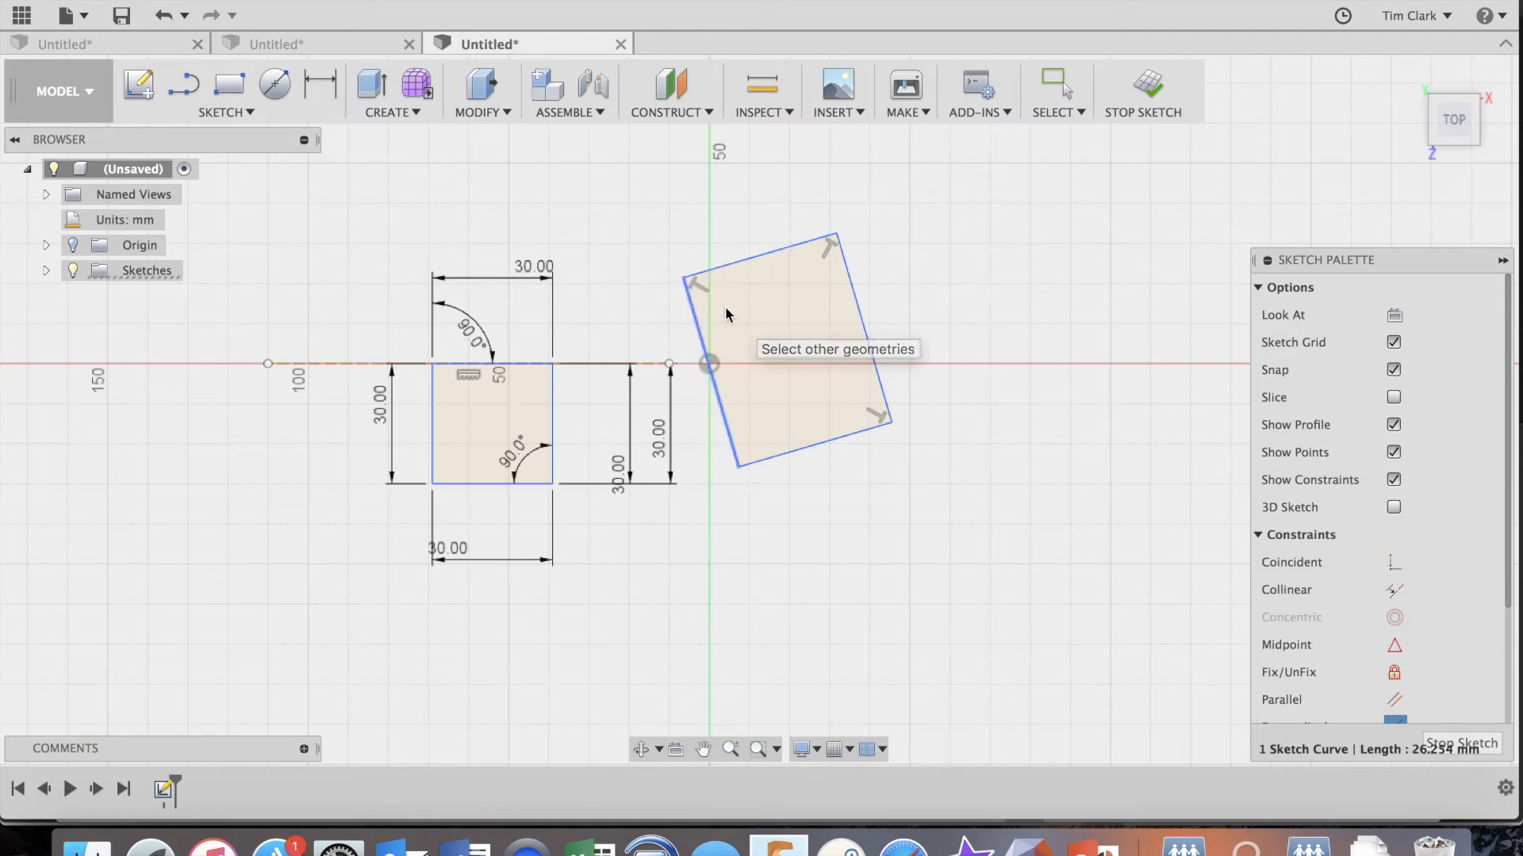
Try to apply a Perpendicular constraint at the right quadrilateral's lower-left corner, and dismiss the error details.
{"action": "left_click", "coordinate": [763, 459]}
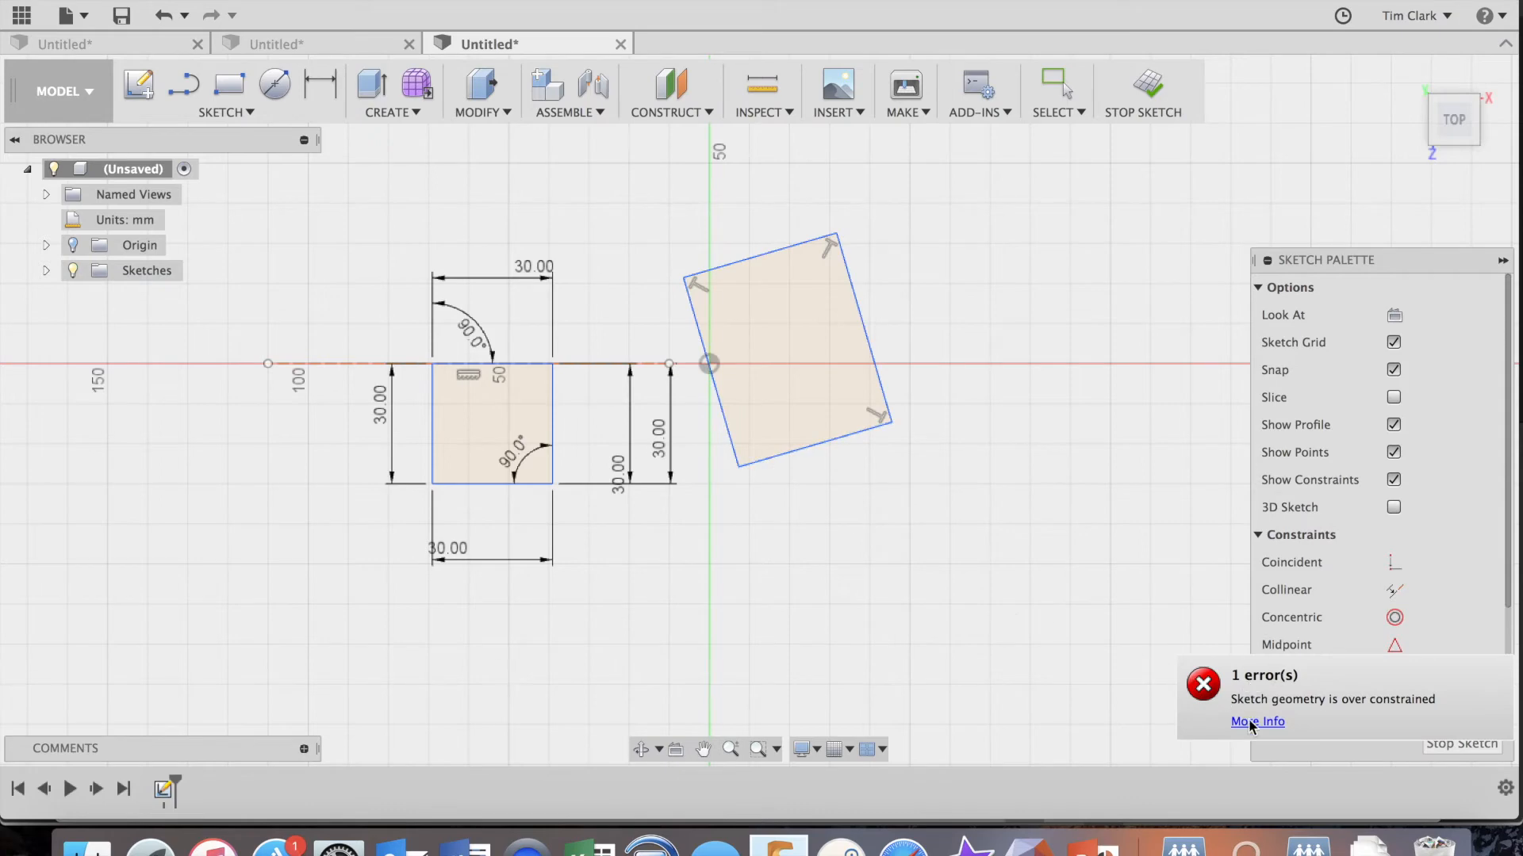
{"action": "left_click", "coordinate": [1267, 723]}
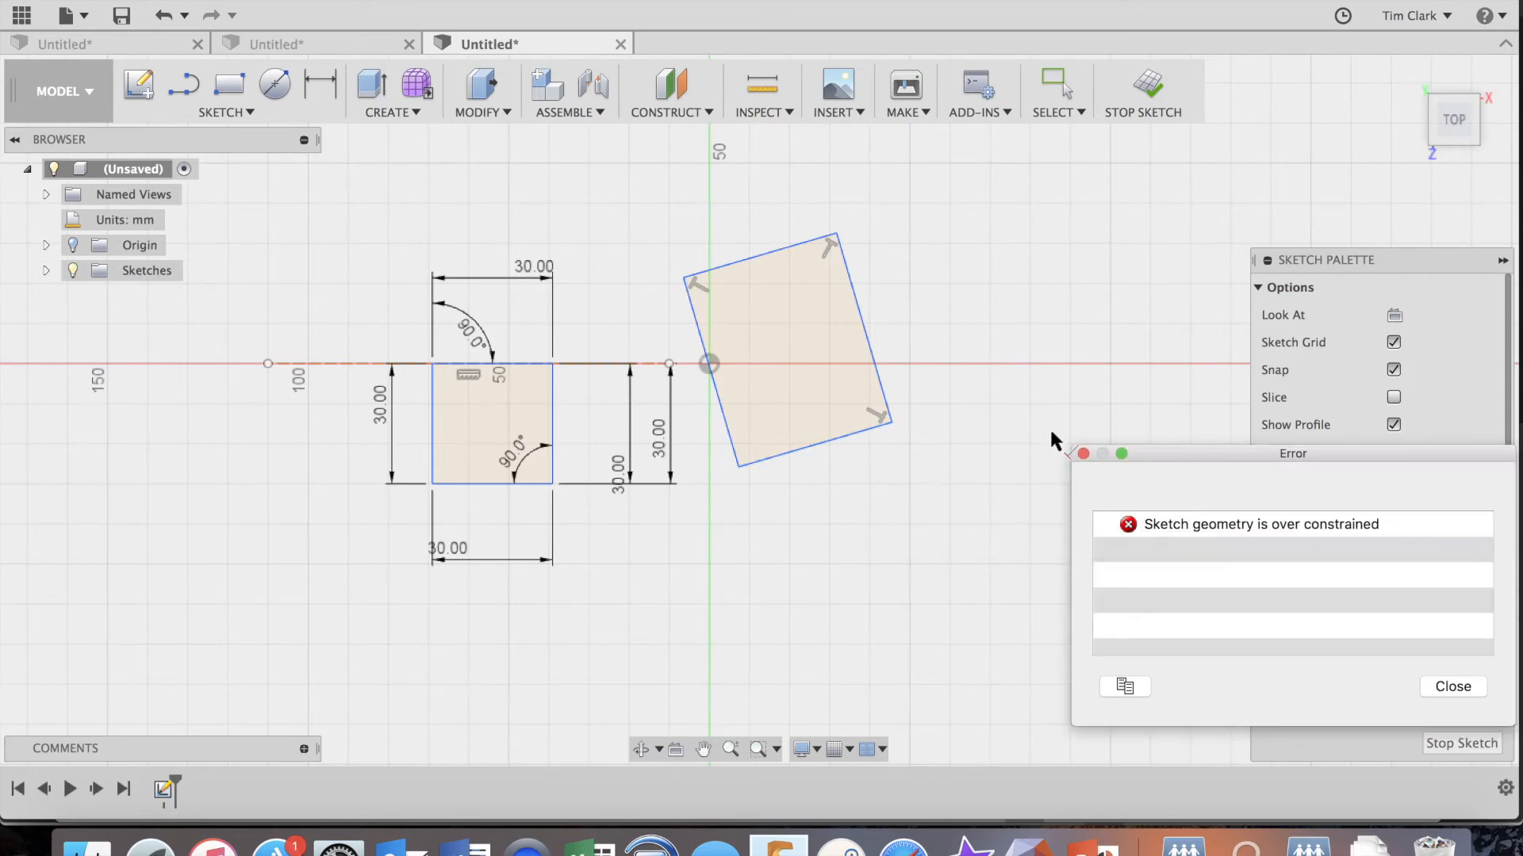
{"action": "left_click", "coordinate": [1081, 448]}
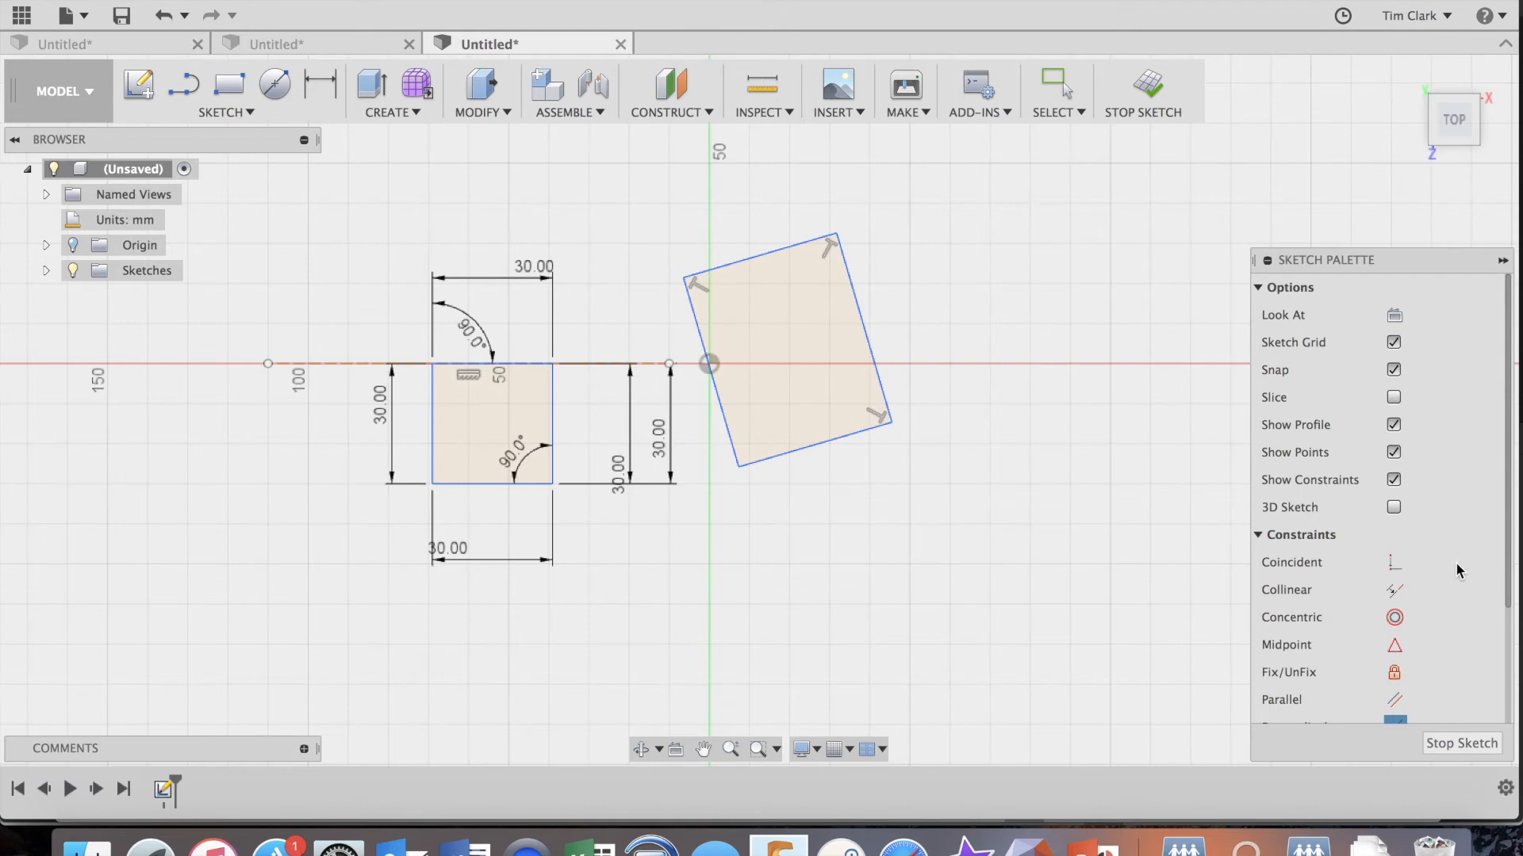
Apply an Equal constraint between the right quadrilateral's bottom and right edges.
{"action": "scroll", "coordinate": [1457, 571], "scroll_direction": "down", "scroll_amount": 4}
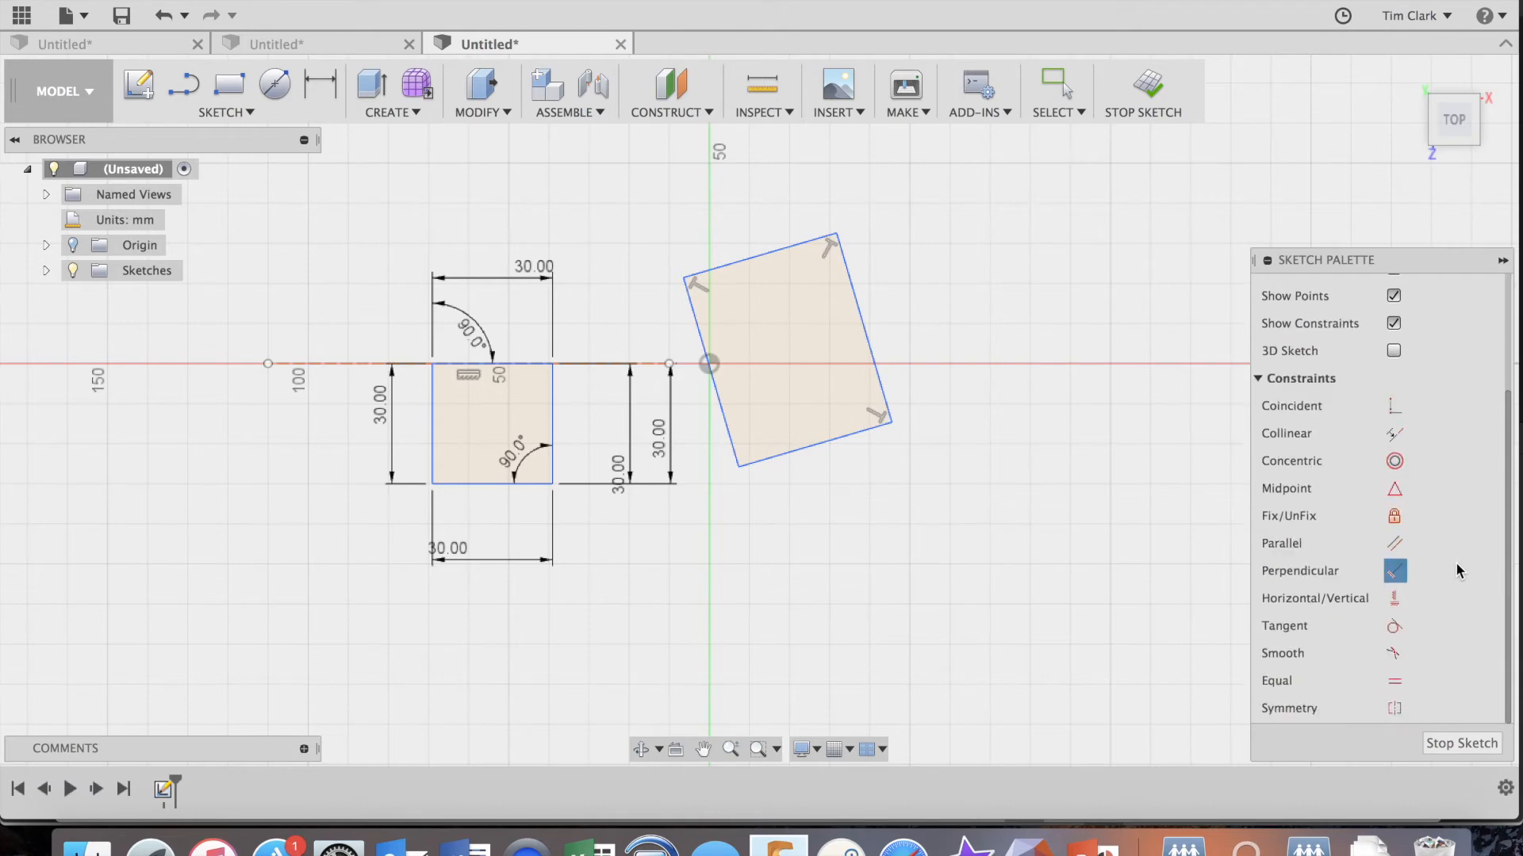
{"action": "left_click", "coordinate": [1393, 681]}
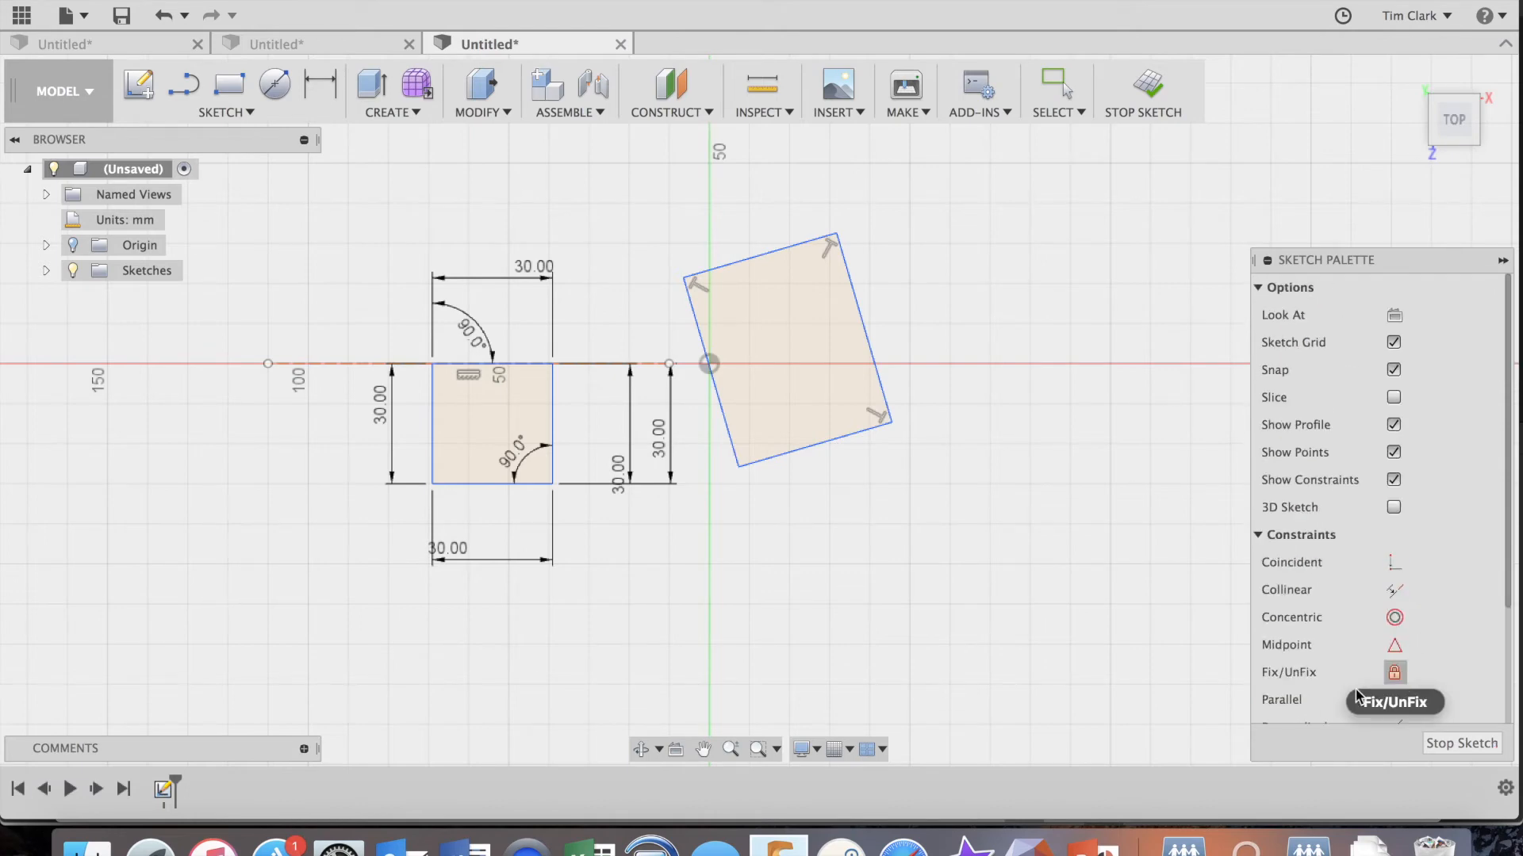
{"action": "left_click", "coordinate": [816, 447]}
{"action": "left_click", "coordinate": [871, 348]}
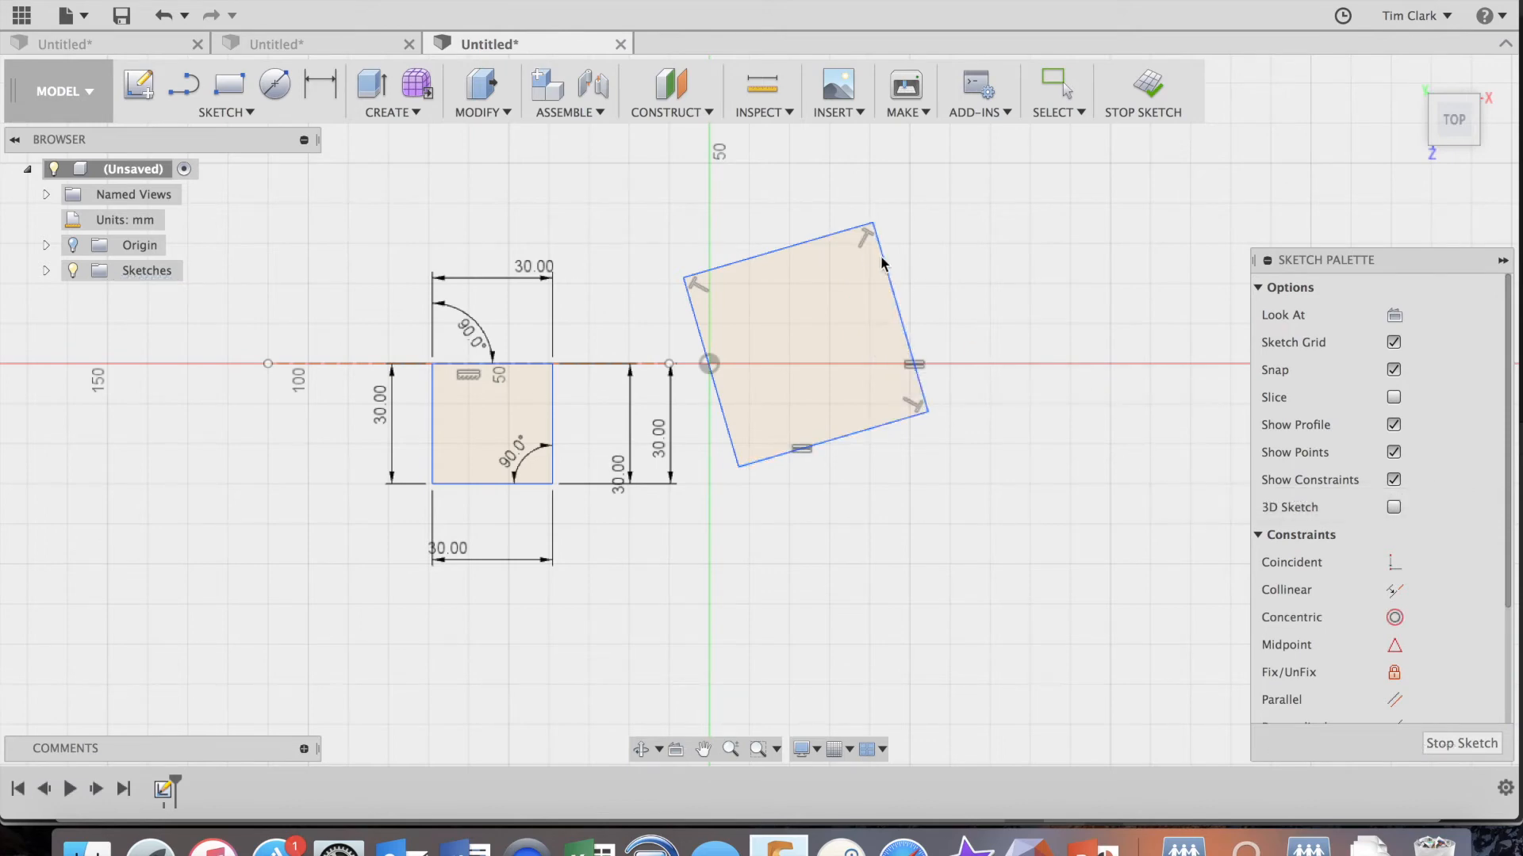
Try to apply an Equal constraint between the right quadrilateral's top and right edges, and dismiss the error details.
{"action": "left_click", "coordinate": [808, 242]}
{"action": "left_click", "coordinate": [890, 281]}
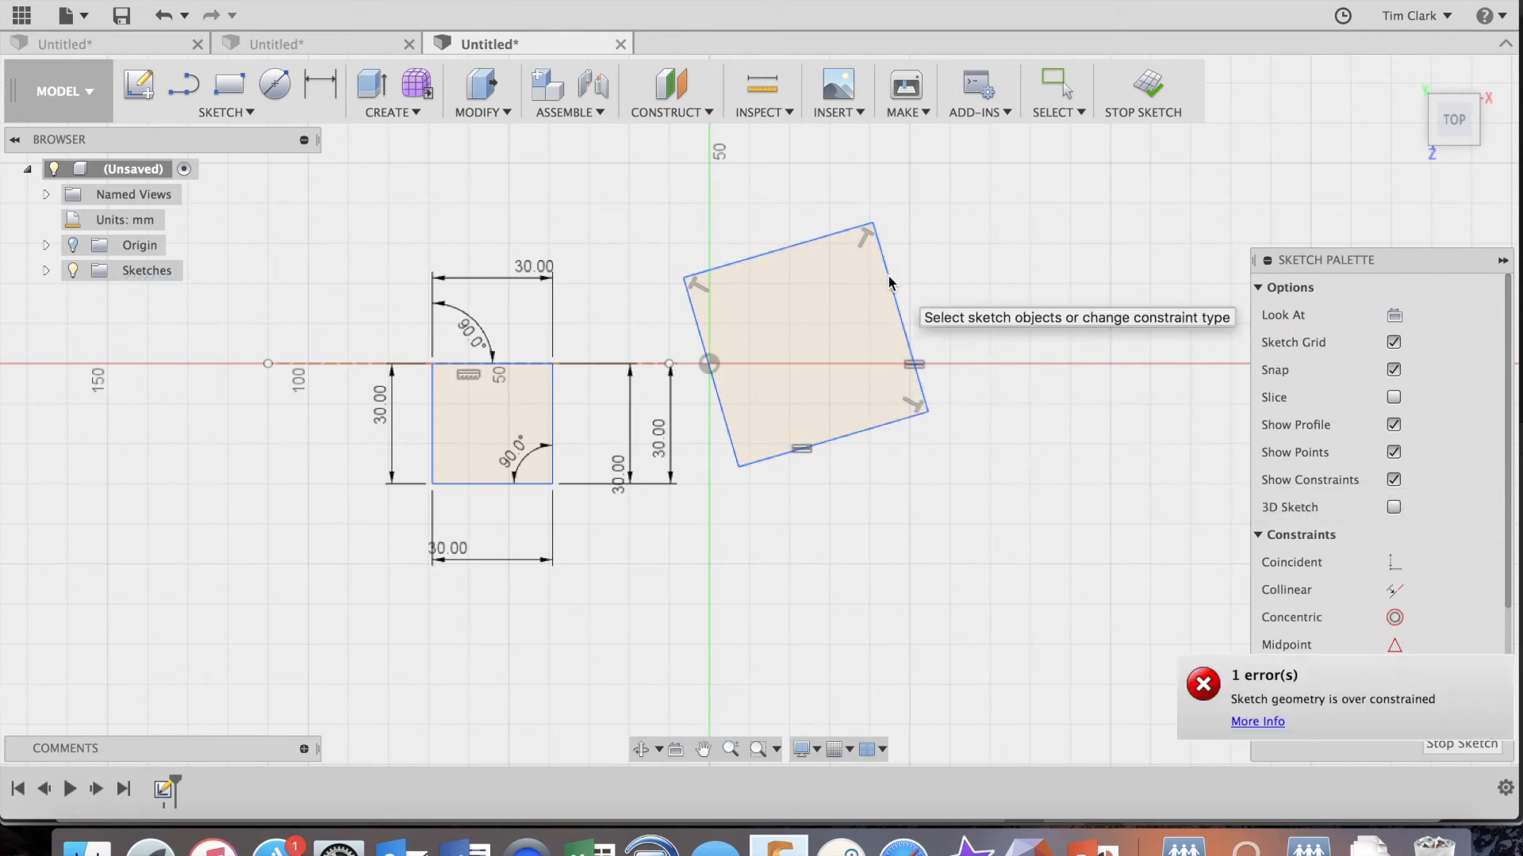
{"action": "left_click", "coordinate": [1207, 685]}
{"action": "left_click", "coordinate": [1083, 453]}
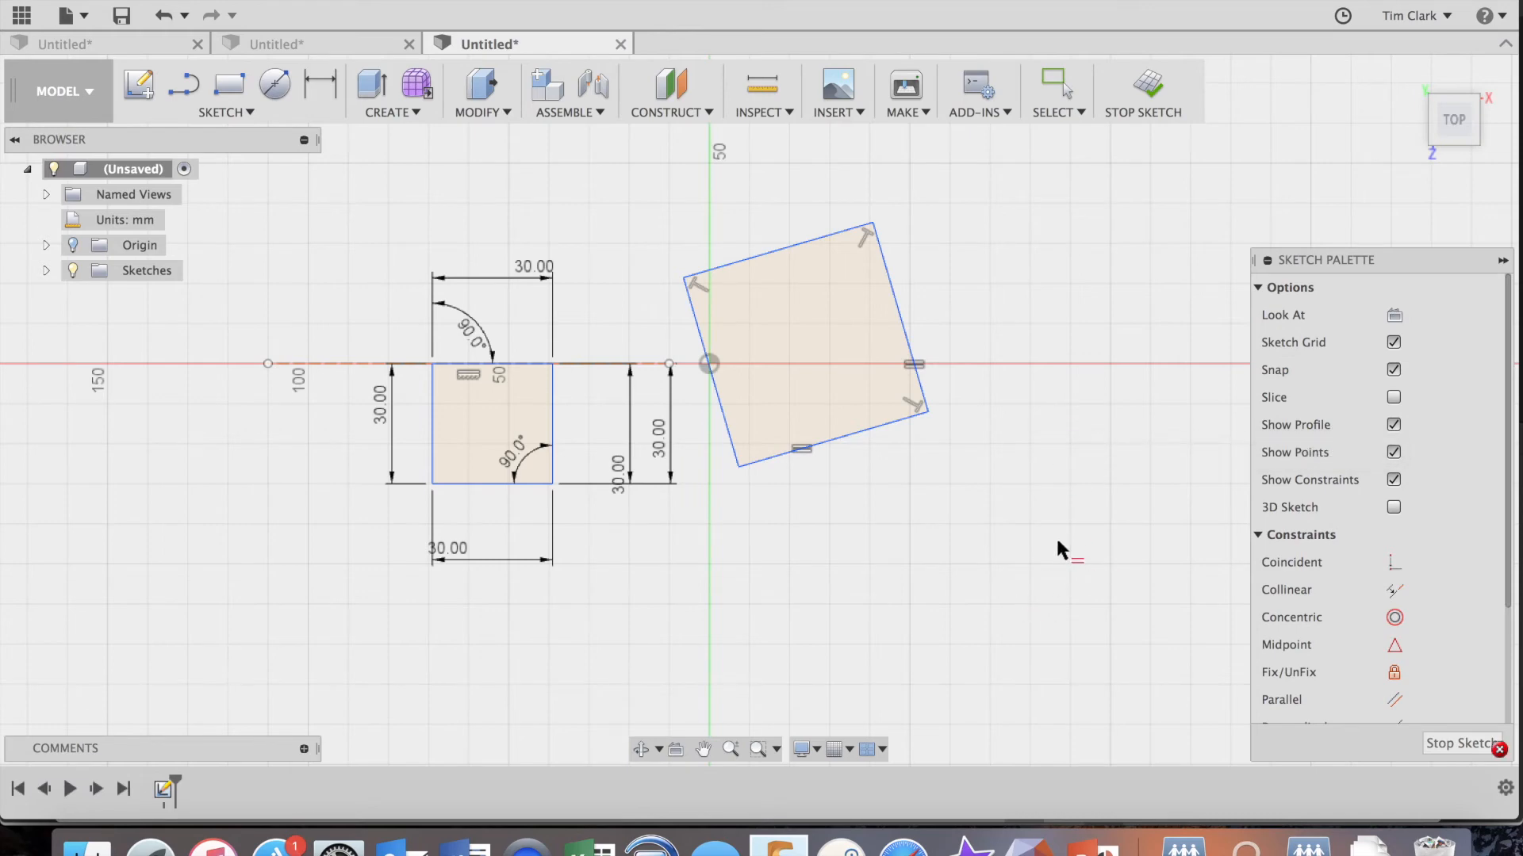
Make the right quadrilateral's bottom edge parallel to the horizontal construction line.
{"action": "left_click", "coordinate": [1395, 699]}
{"action": "left_click", "coordinate": [856, 433]}
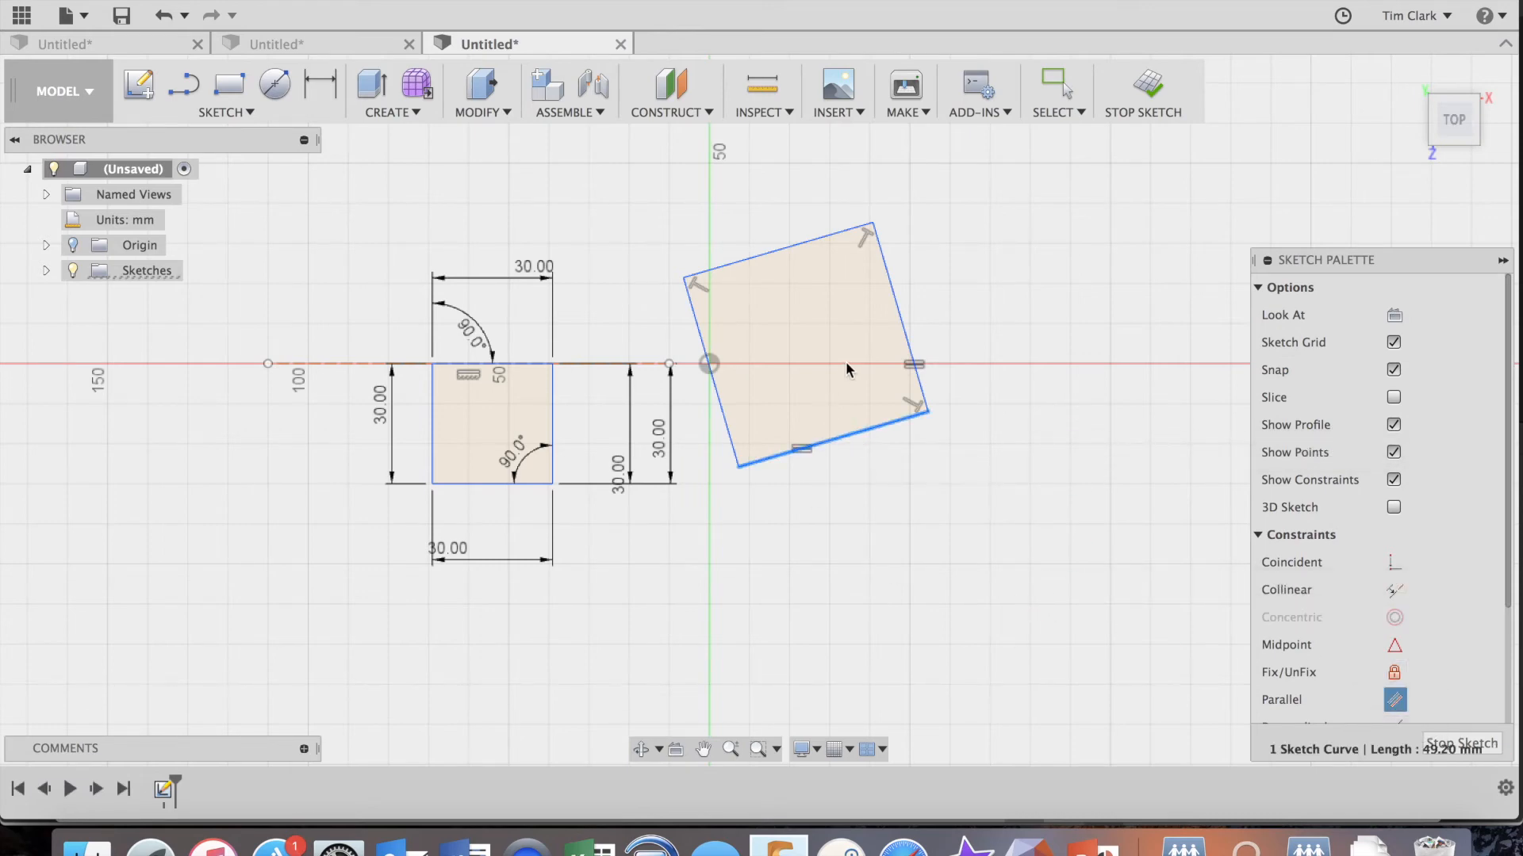
{"action": "left_click", "coordinate": [646, 363]}
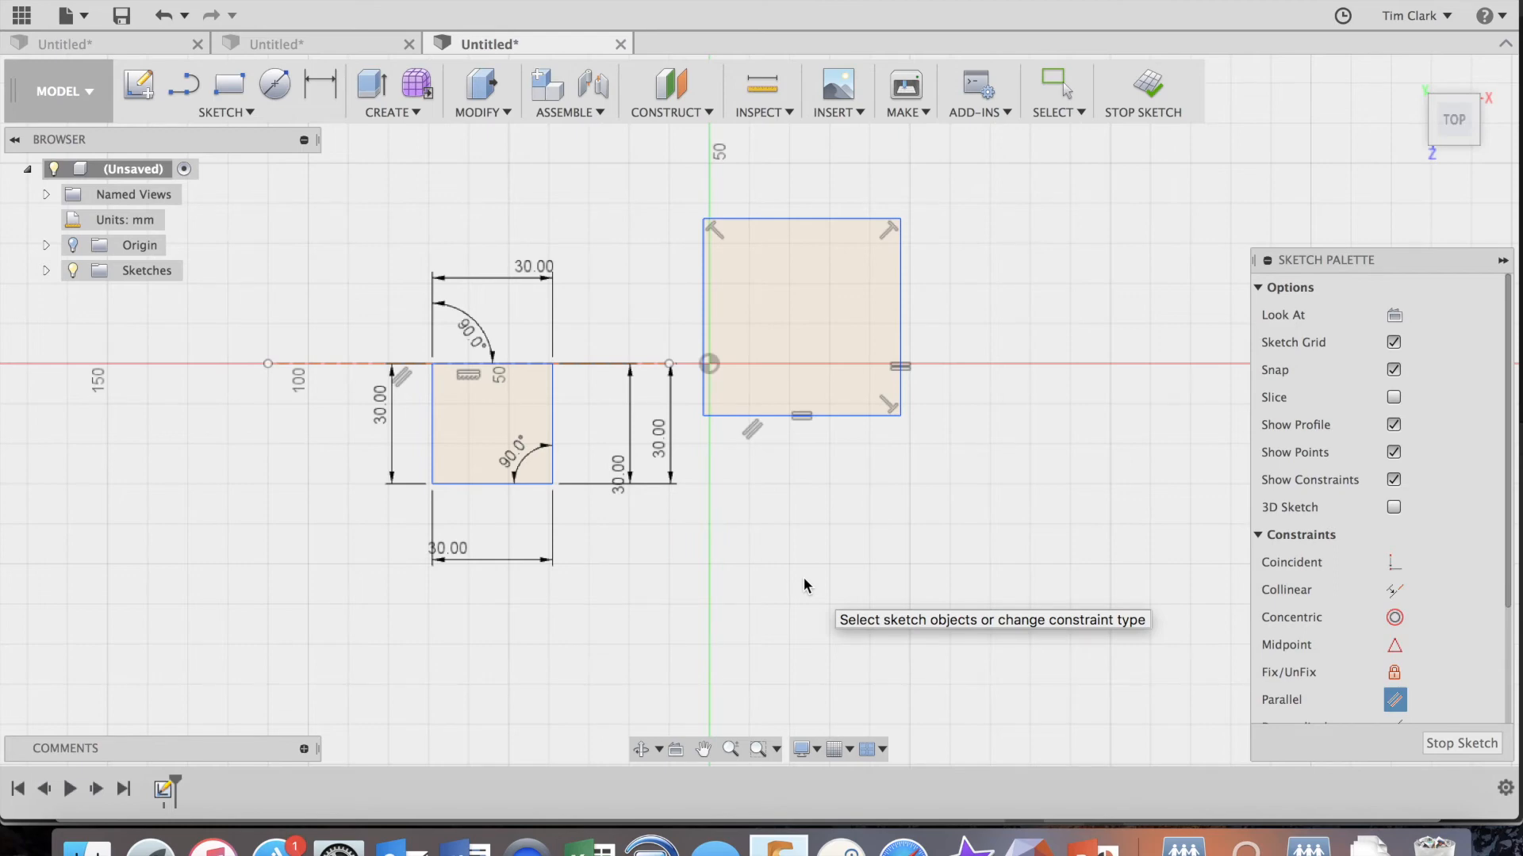
Apply a Collinear constraint between the right square's top edge and the horizontal construction line.
{"action": "left_click", "coordinate": [1396, 590]}
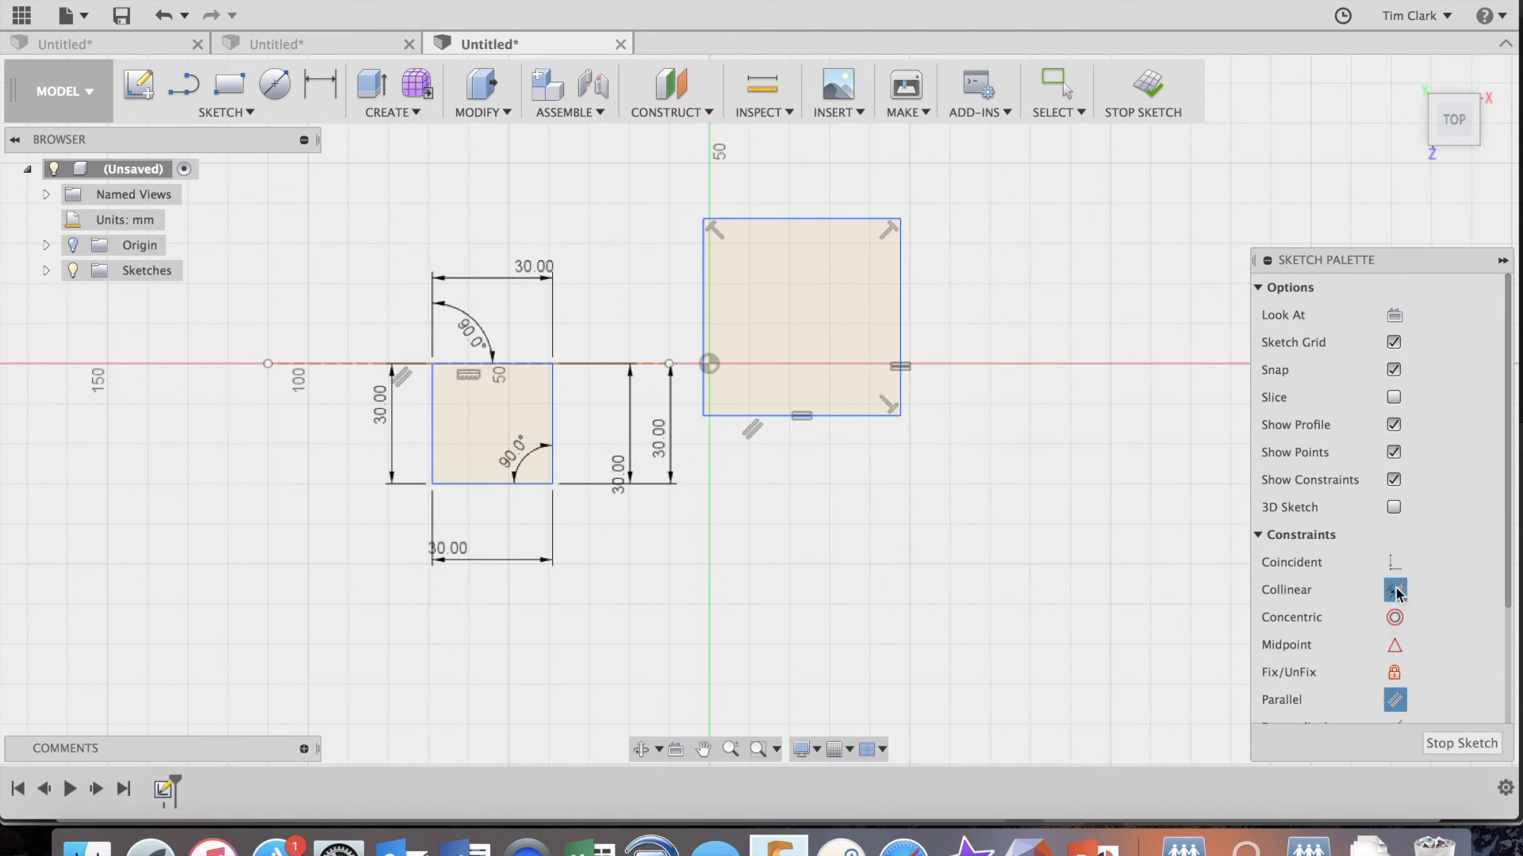
{"action": "left_click", "coordinate": [785, 220]}
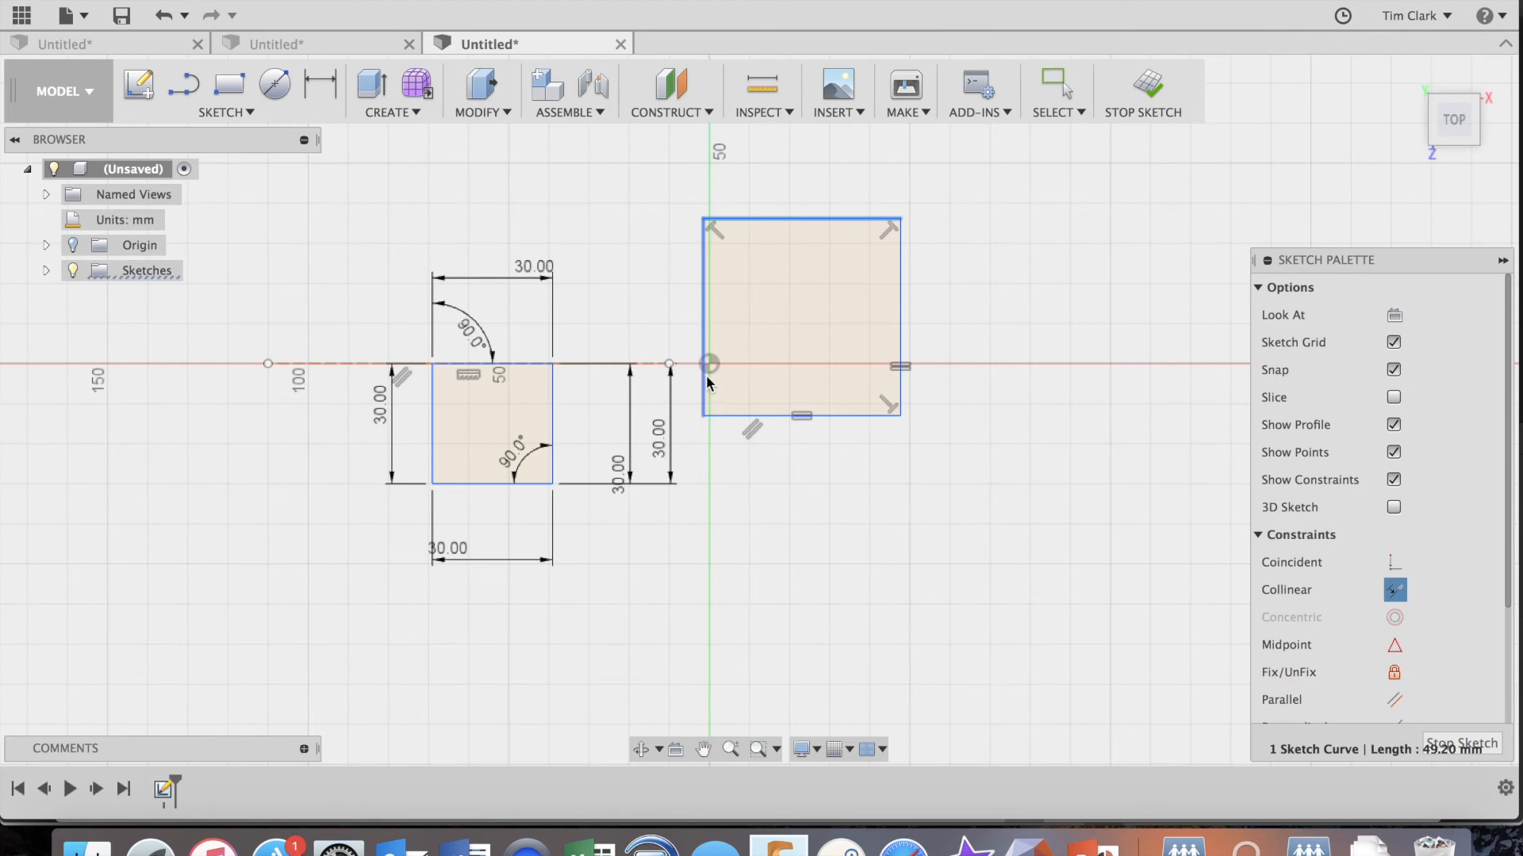
{"action": "left_click", "coordinate": [655, 365]}
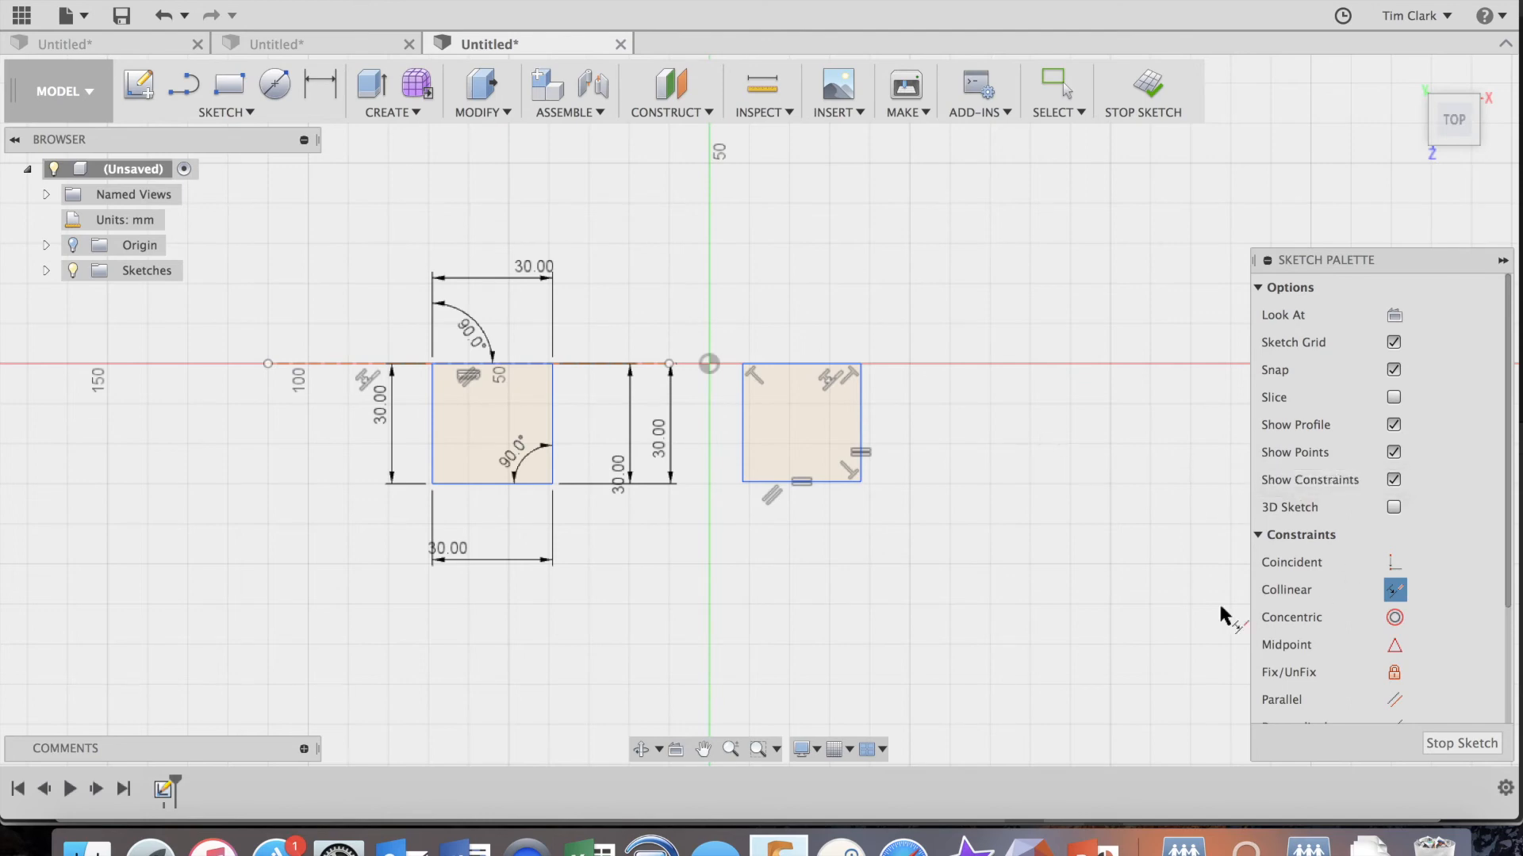
Dimension the right square's right edge and set its length to 30 mm.
{"action": "key", "text": "d"}
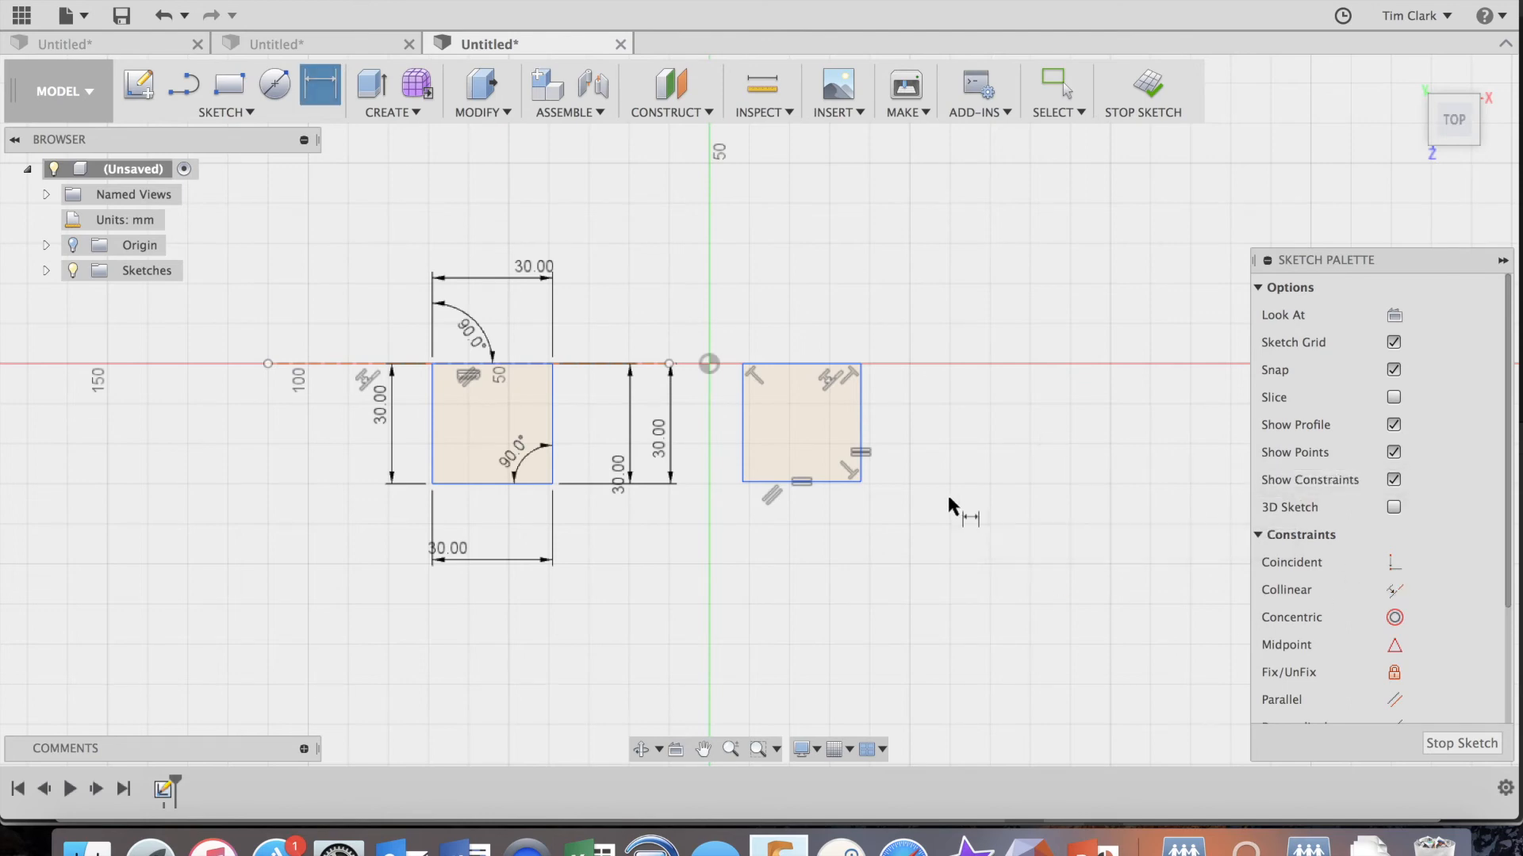
{"action": "left_click", "coordinate": [860, 417]}
{"action": "left_click", "coordinate": [968, 421]}
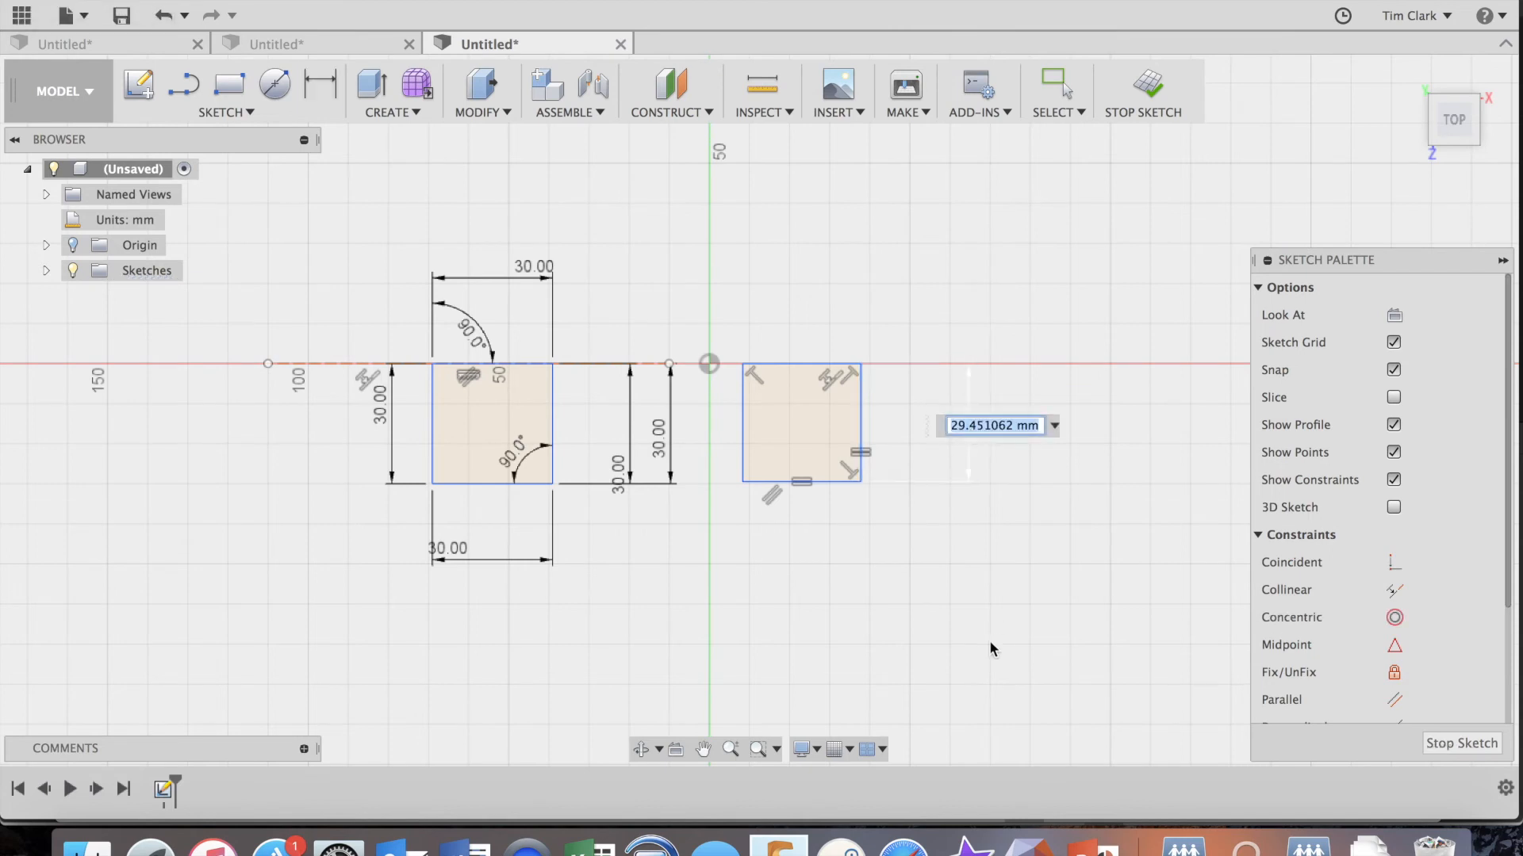
{"action": "type", "text": "30"}
{"action": "key", "text": "Return"}
Add a driven dimension to the right square's bottom edge, and delete that dimension.
{"action": "left_click", "coordinate": [805, 482]}
{"action": "left_click", "coordinate": [801, 559]}
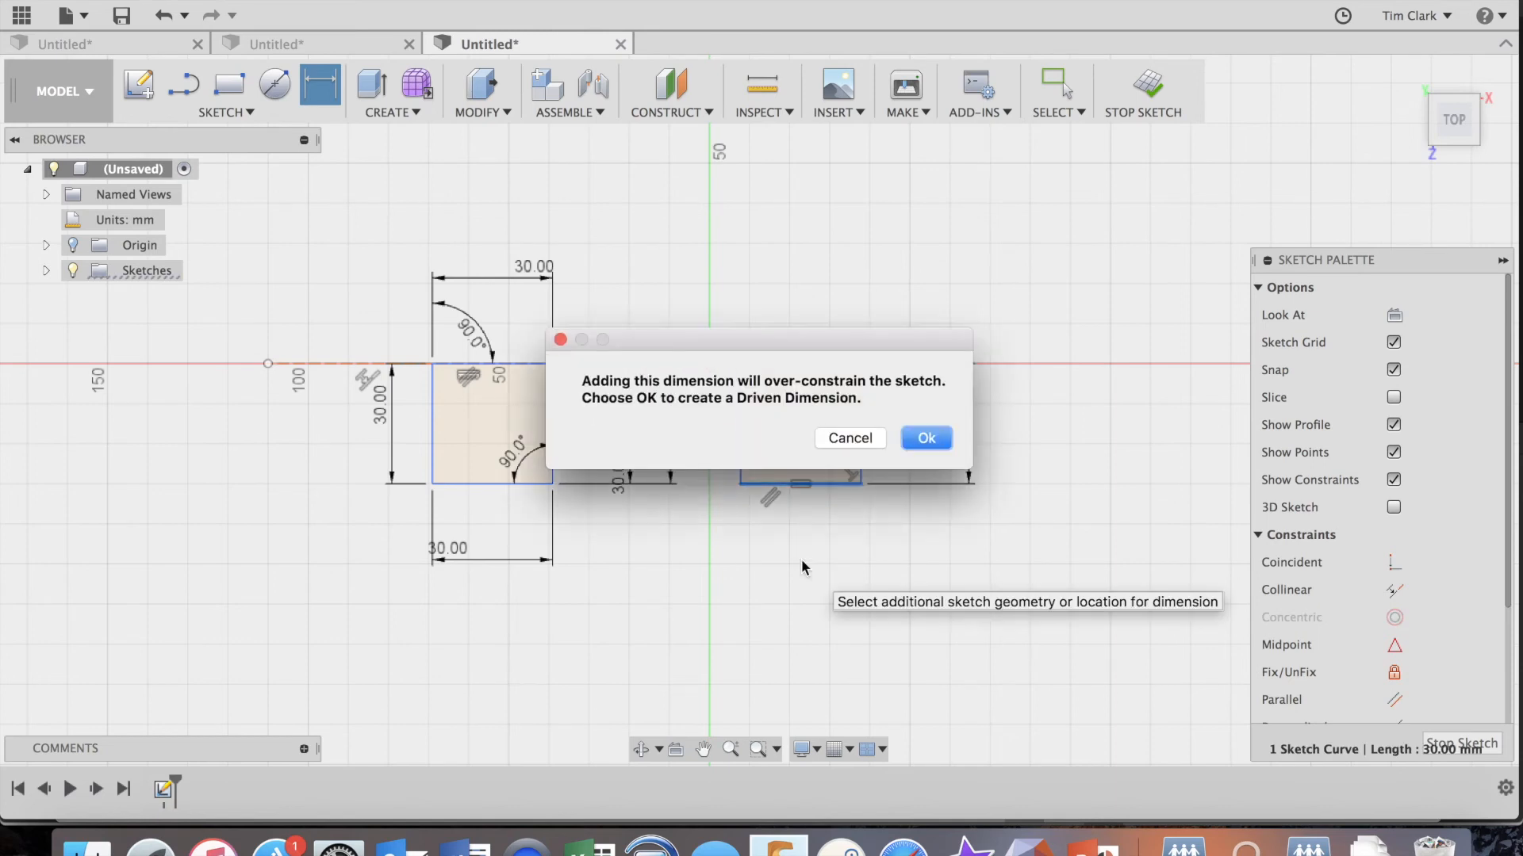
{"action": "left_click", "coordinate": [924, 439]}
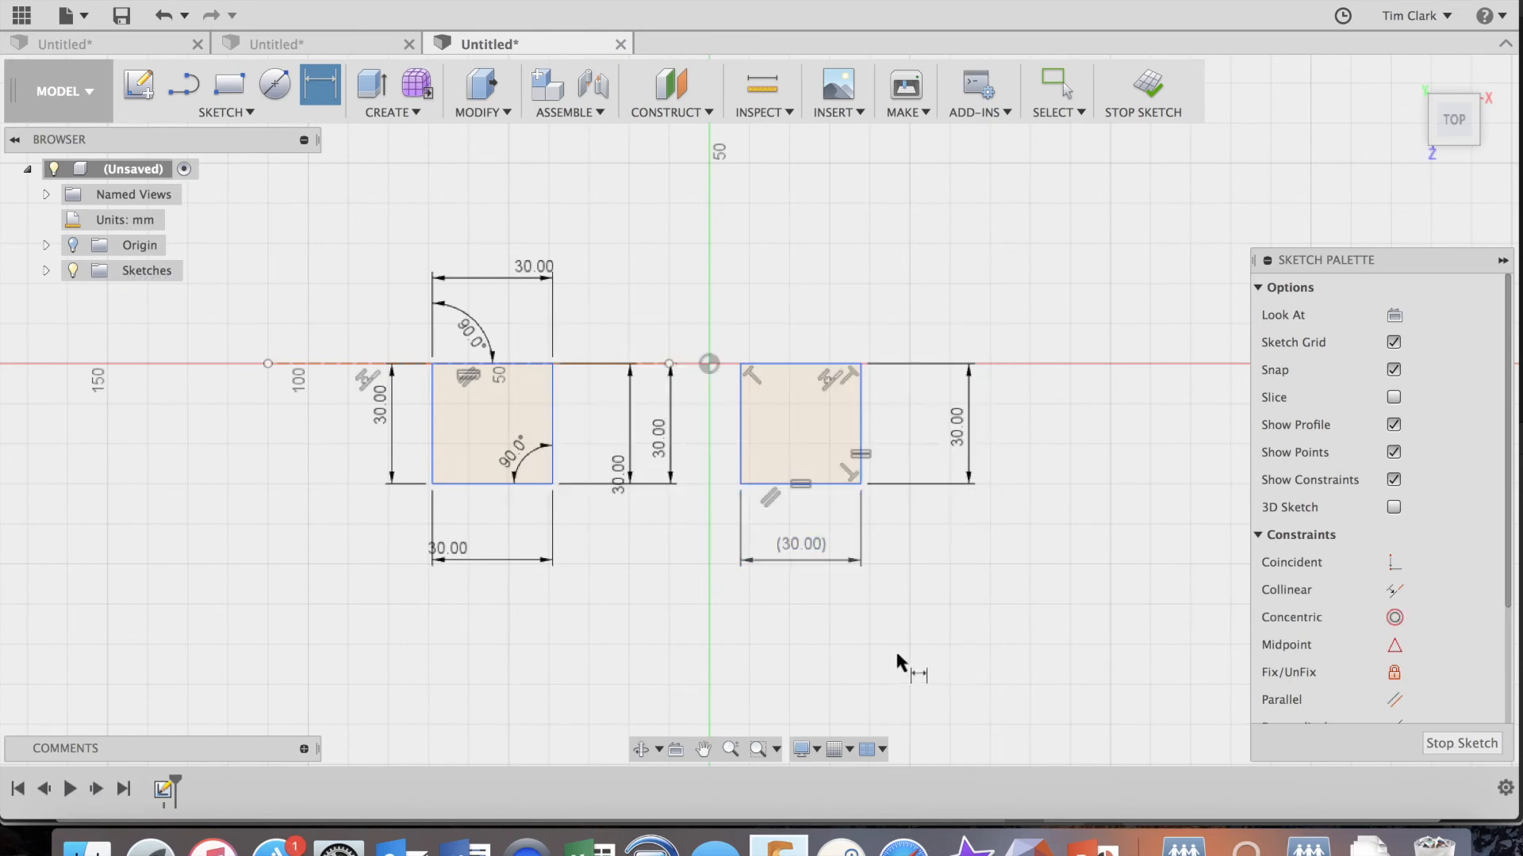
{"action": "left_click", "coordinate": [815, 560]}
{"action": "key", "text": "Delete"}
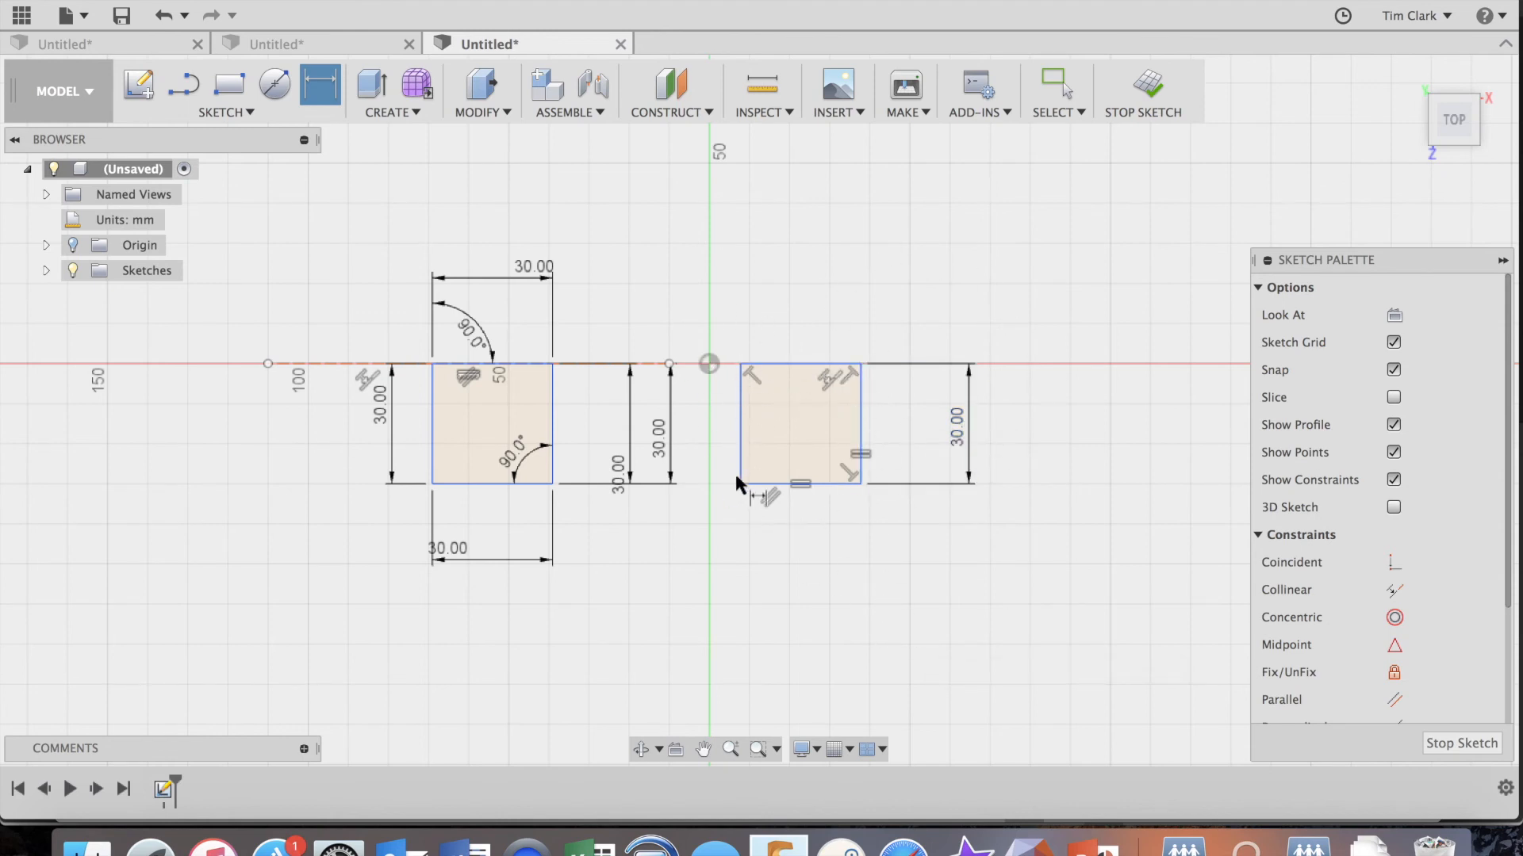
Hide the sketch constraint symbols and show them again.
{"action": "left_click", "coordinate": [1394, 480]}
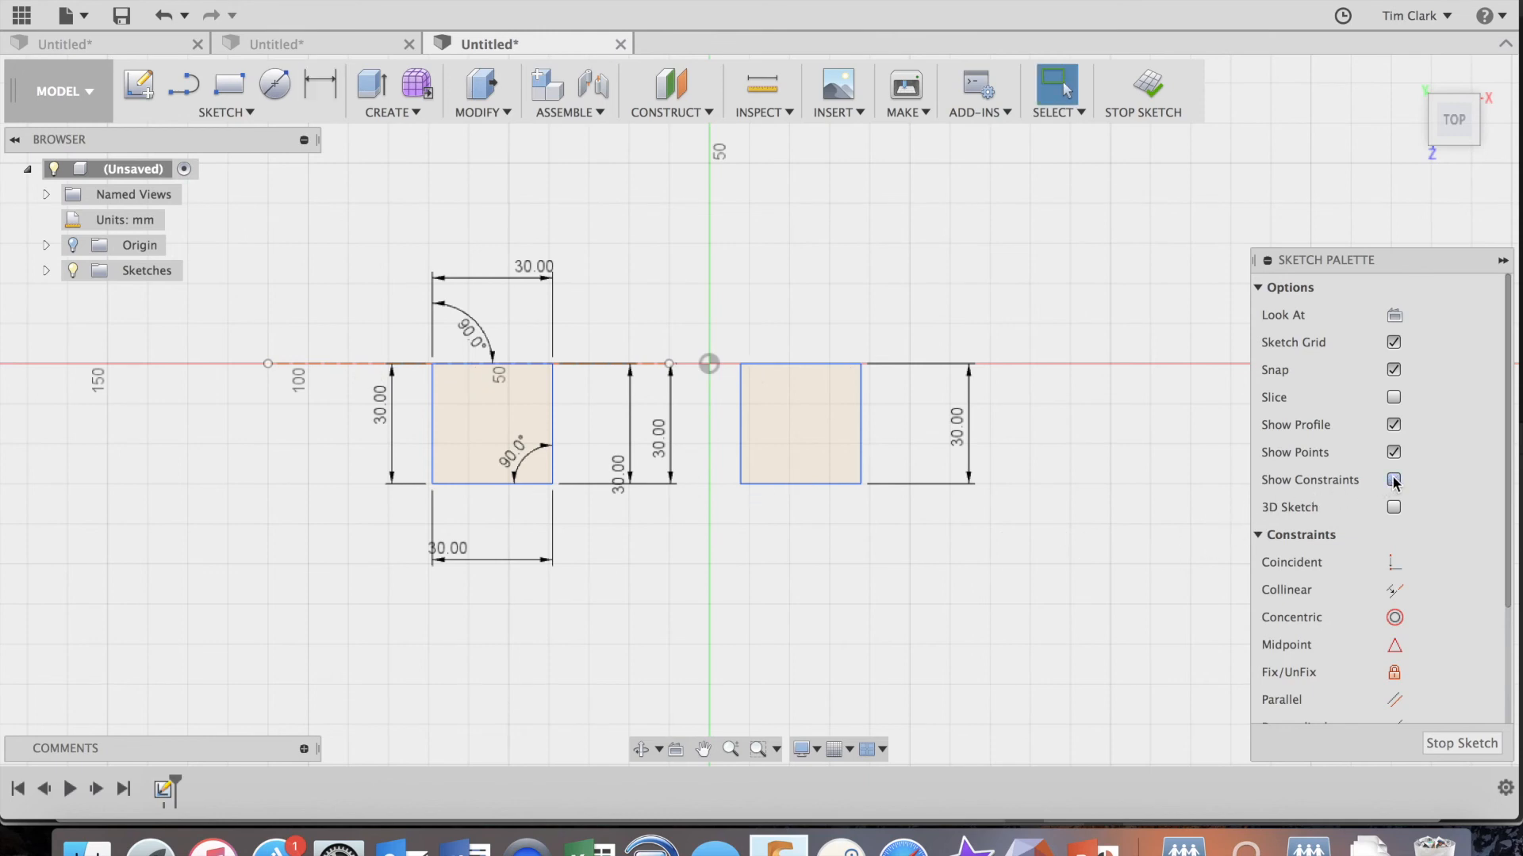
{"action": "left_click", "coordinate": [1393, 479]}
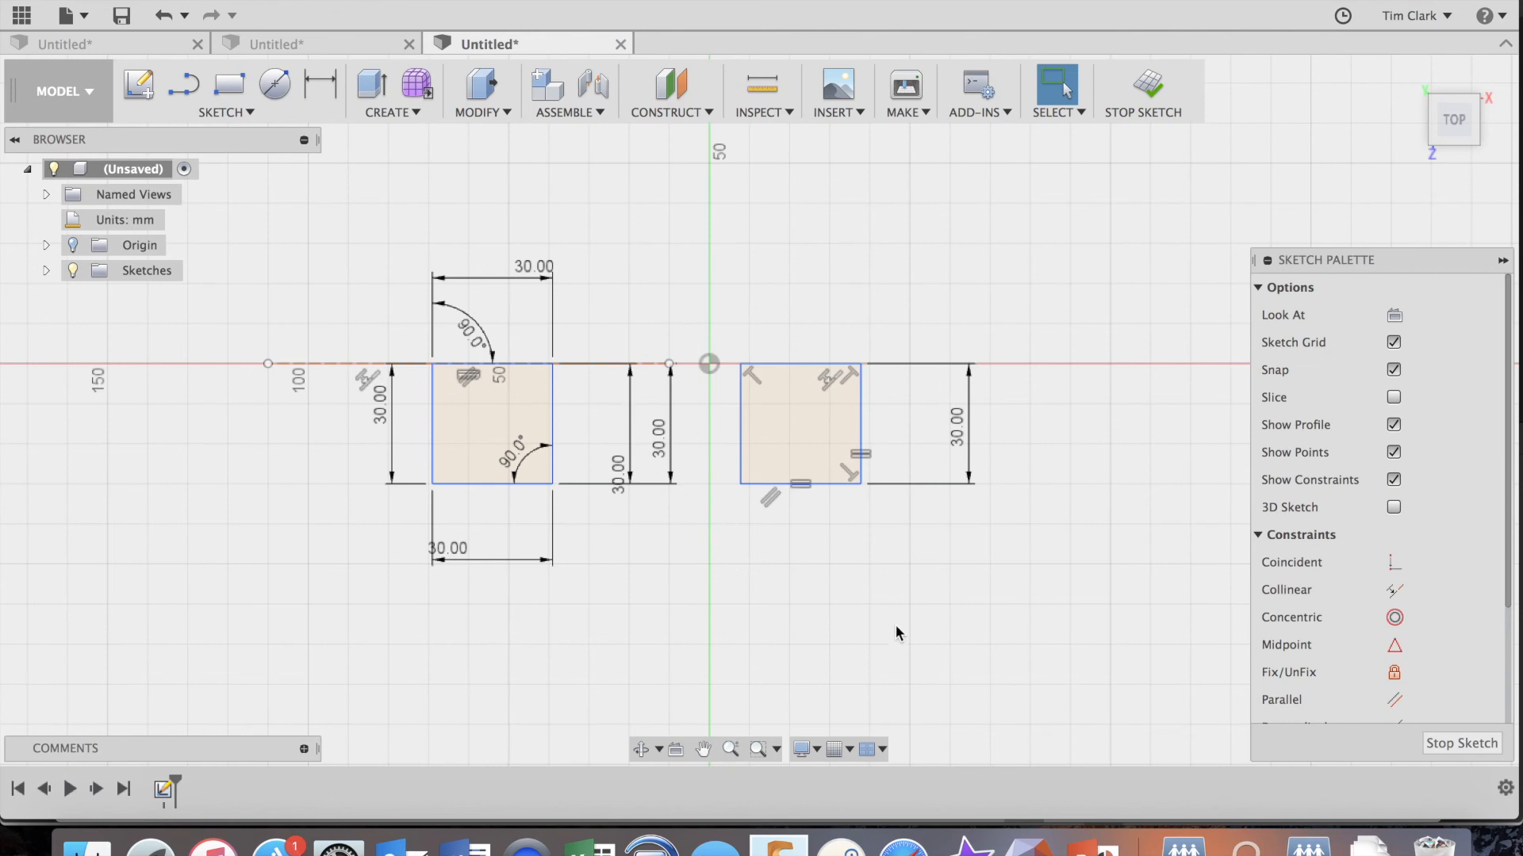
Try to move the four edges of the right square vertically and horizontally with Move/Copy, and cancel the command.
{"action": "key", "text": "m"}
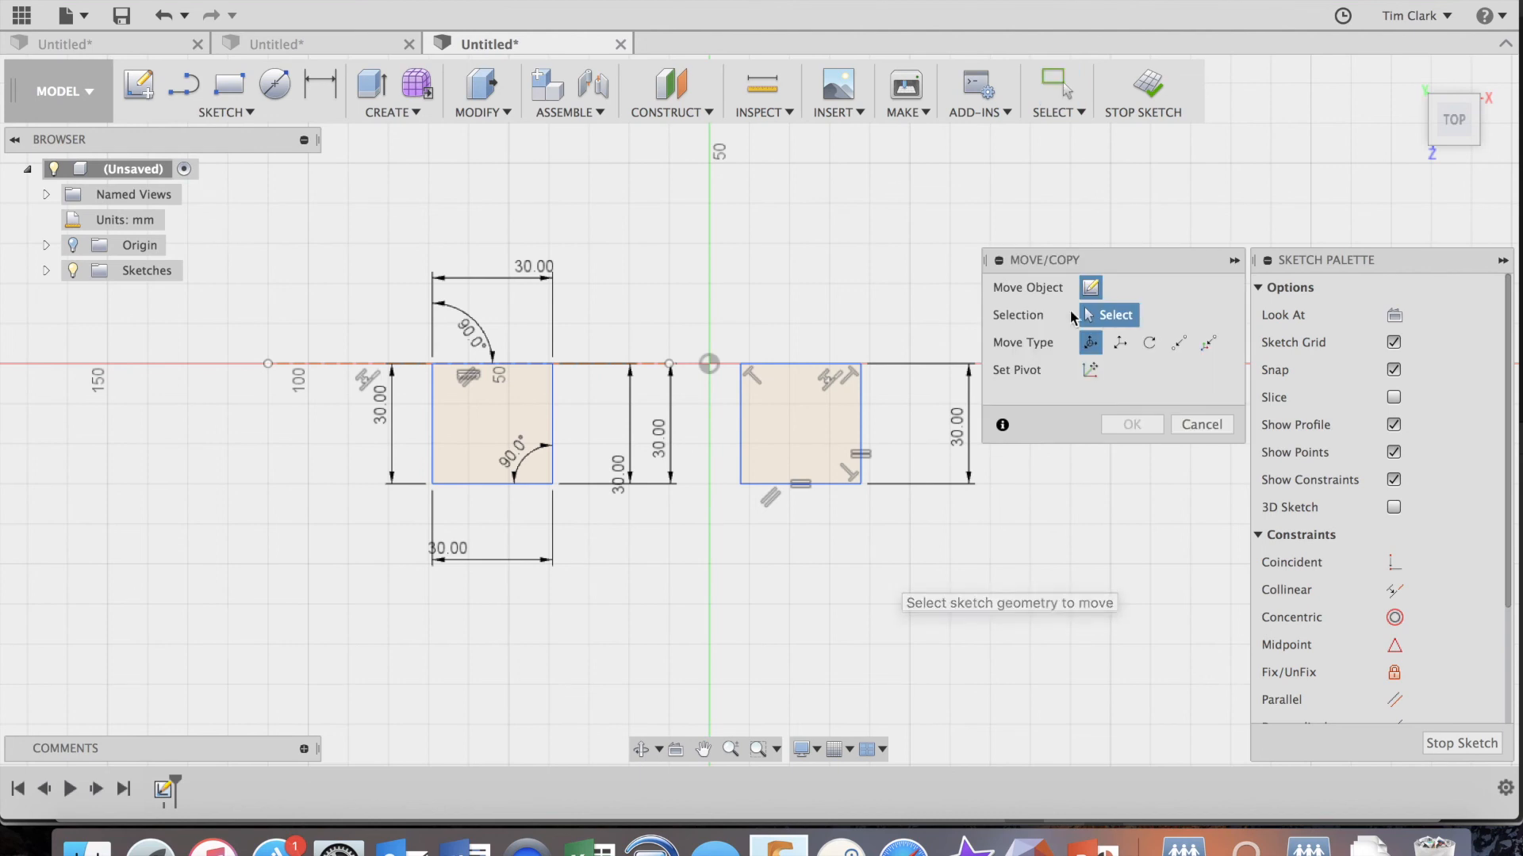
{"action": "left_click", "coordinate": [789, 367]}
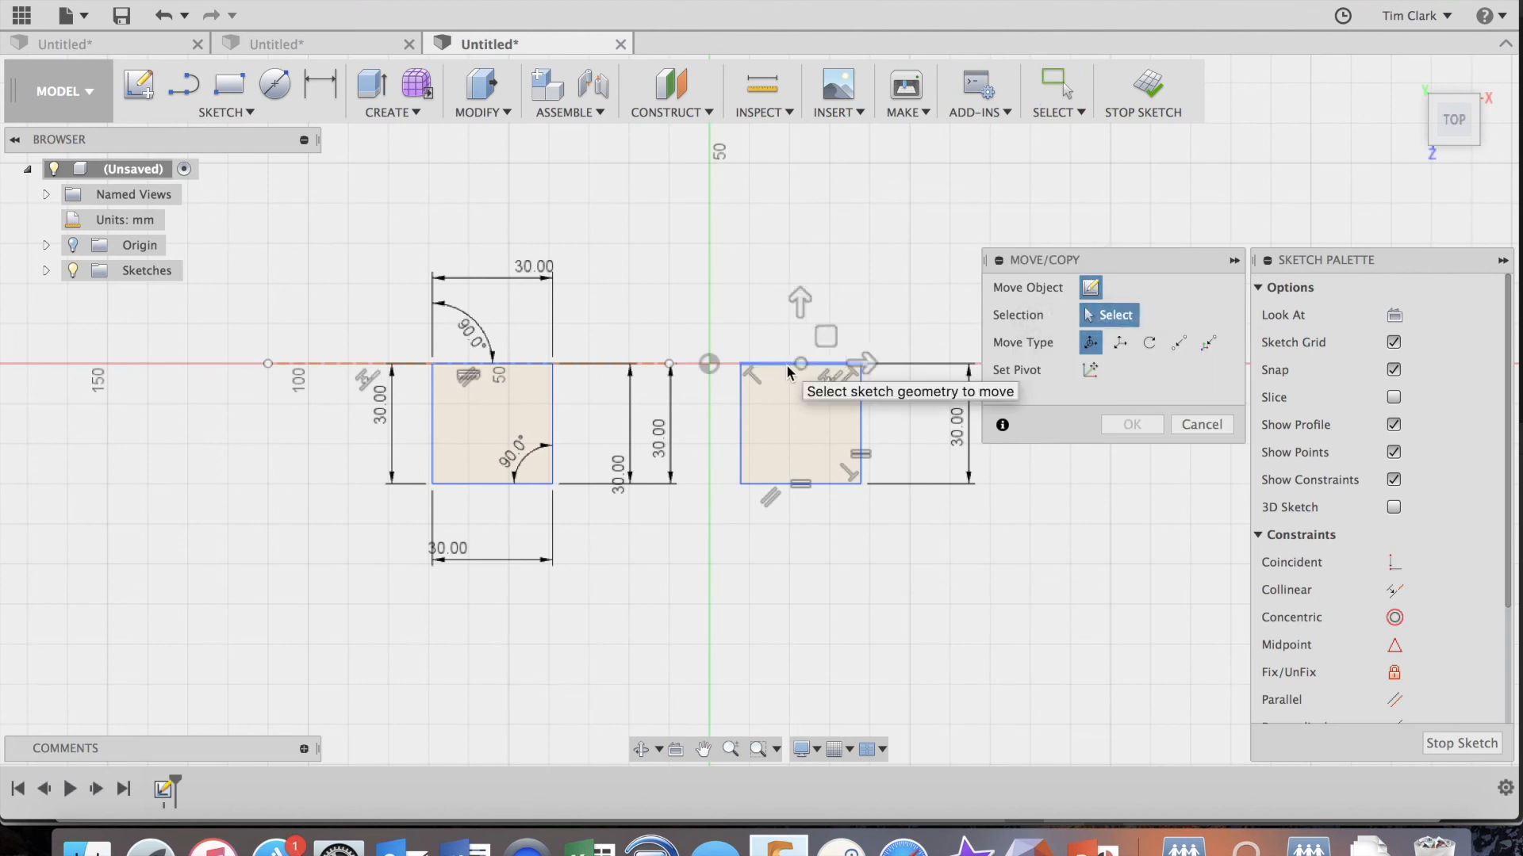
{"action": "double_click", "coordinate": [789, 368]}
{"action": "mouse_move", "coordinate": [799, 303]}
{"action": "left_mouse_down"}
{"action": "mouse_move", "coordinate": [797, 218]}
{"action": "mouse_move", "coordinate": [799, 340]}
{"action": "mouse_move", "coordinate": [805, 226]}
{"action": "mouse_move", "coordinate": [811, 299]}
{"action": "left_mouse_up"}
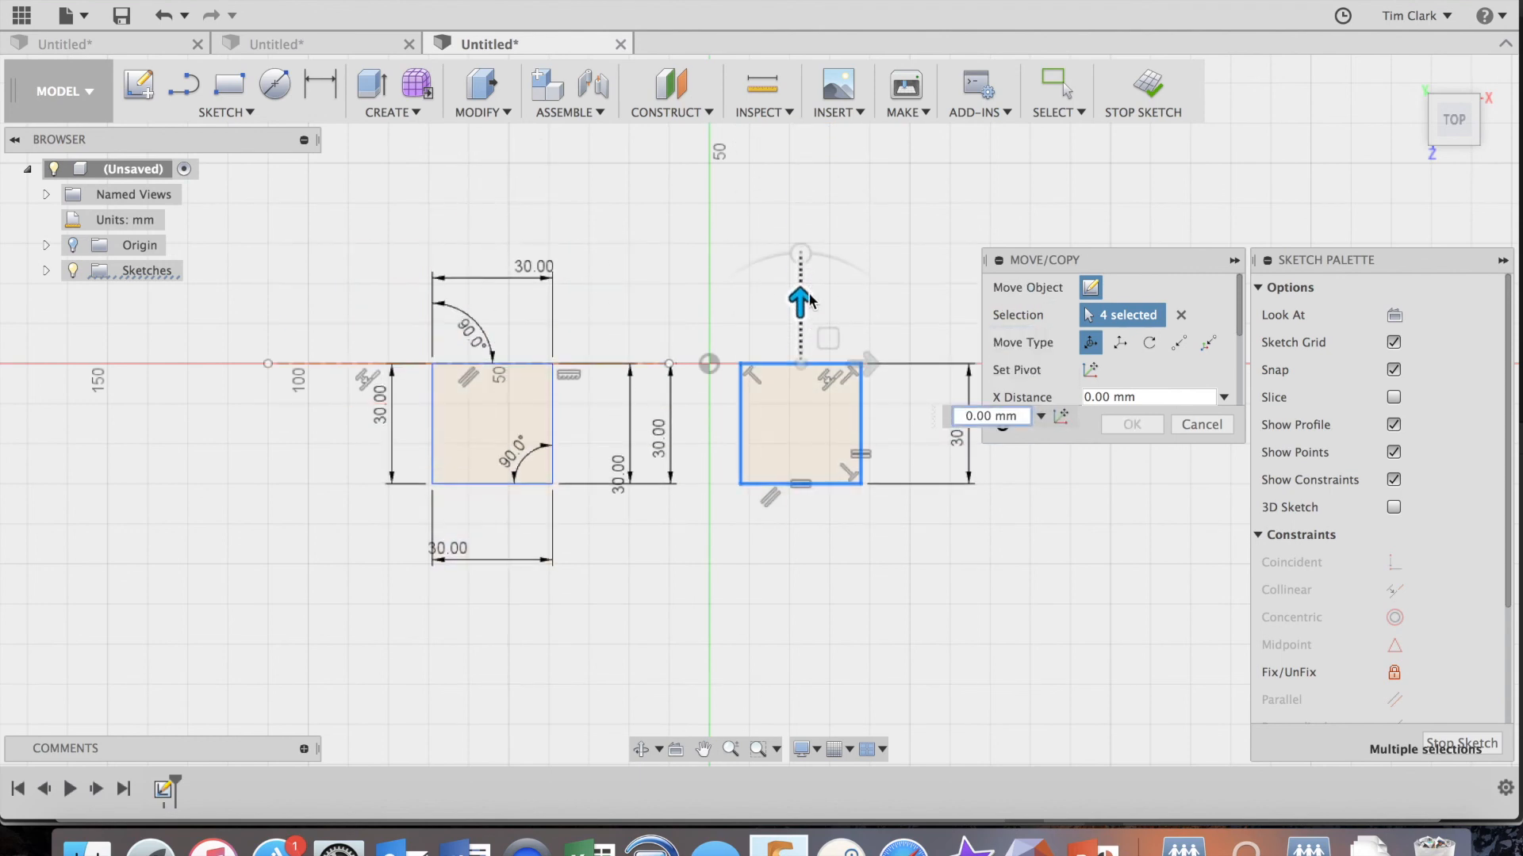
{"action": "mouse_move", "coordinate": [870, 363]}
{"action": "left_mouse_down"}
{"action": "mouse_move", "coordinate": [902, 366]}
{"action": "mouse_move", "coordinate": [793, 364]}
{"action": "mouse_move", "coordinate": [904, 365]}
{"action": "mouse_move", "coordinate": [823, 365]}
{"action": "mouse_move", "coordinate": [904, 365]}
{"action": "mouse_move", "coordinate": [873, 365]}
{"action": "left_mouse_up"}
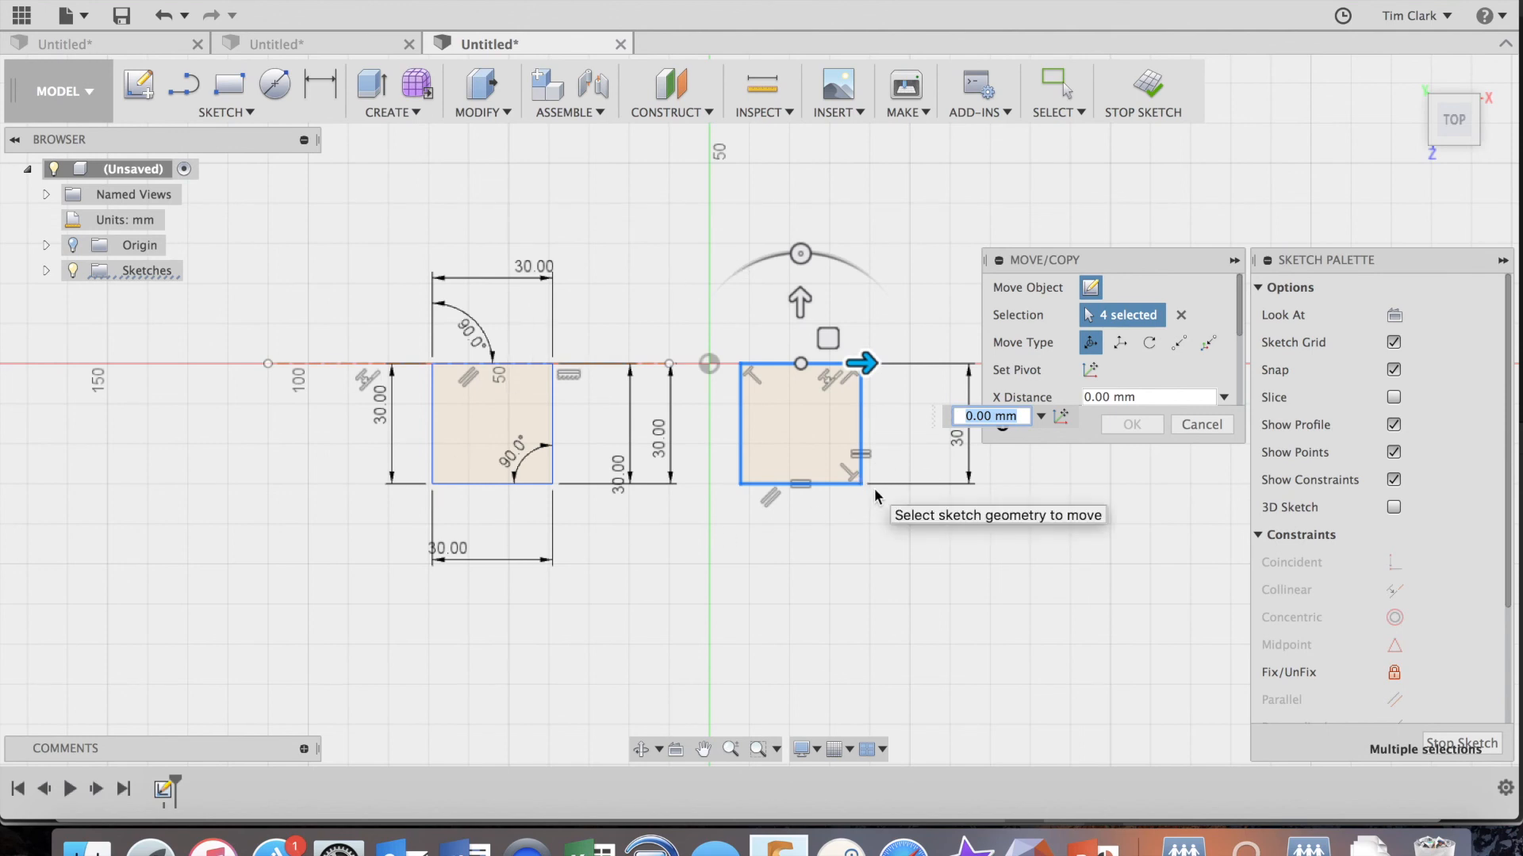
{"action": "left_click", "coordinate": [1198, 426]}
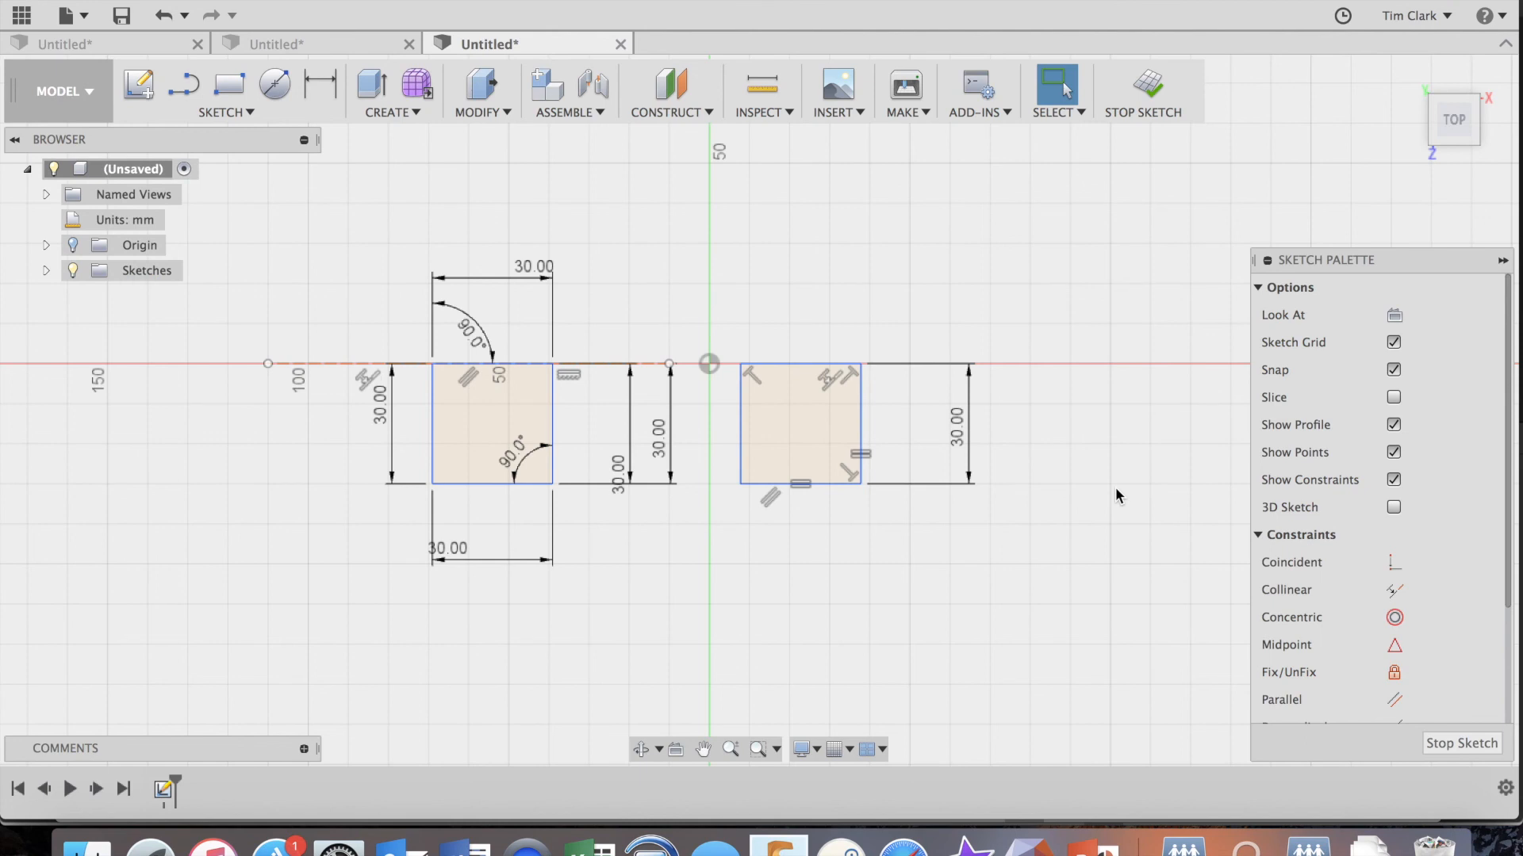
Finish the sketch containing both squares.
{"action": "left_click", "coordinate": [1147, 82]}
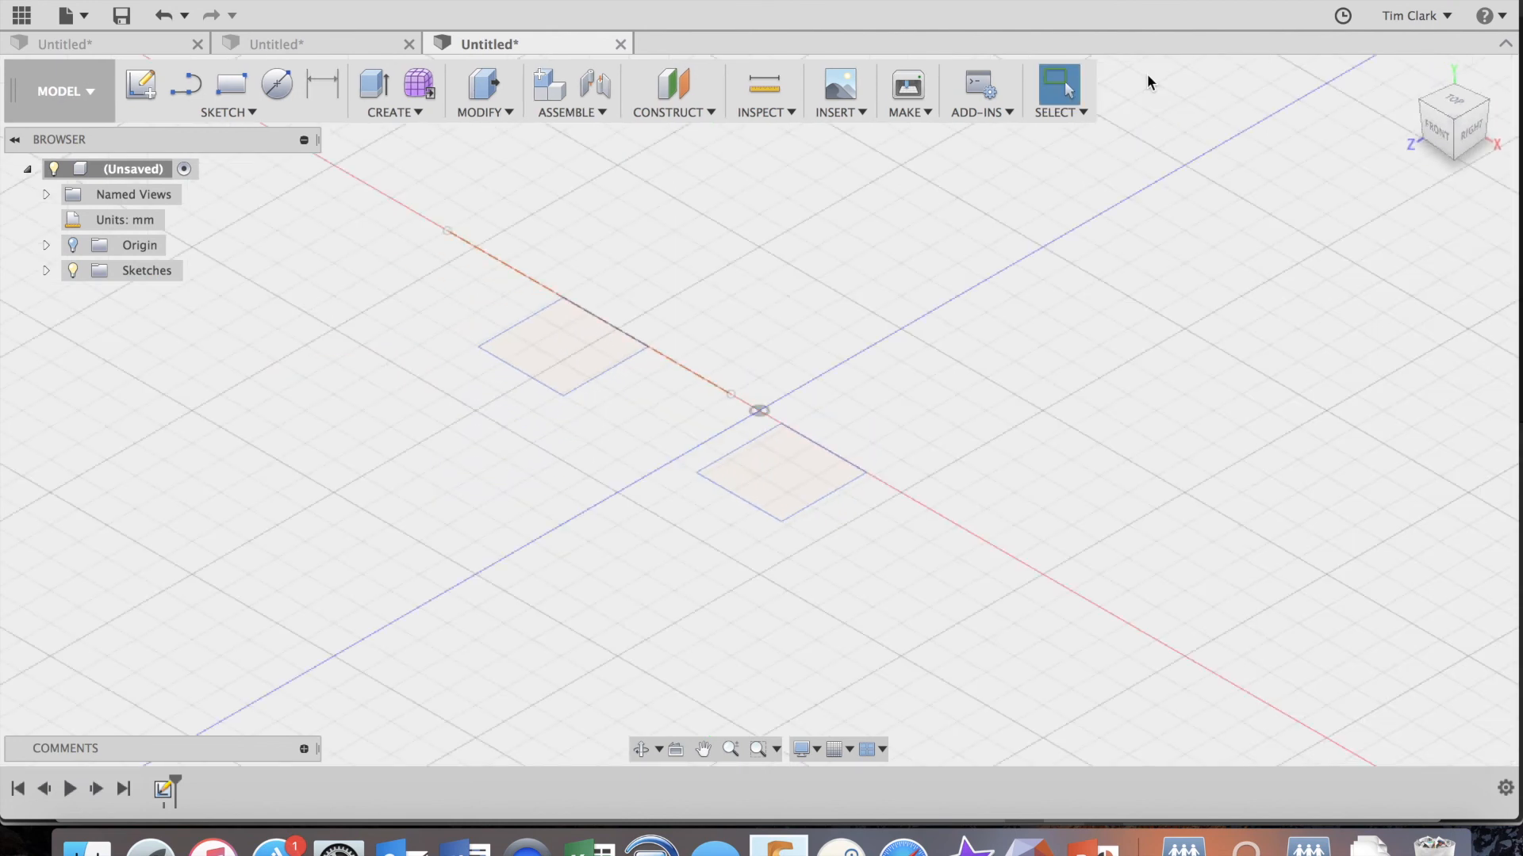